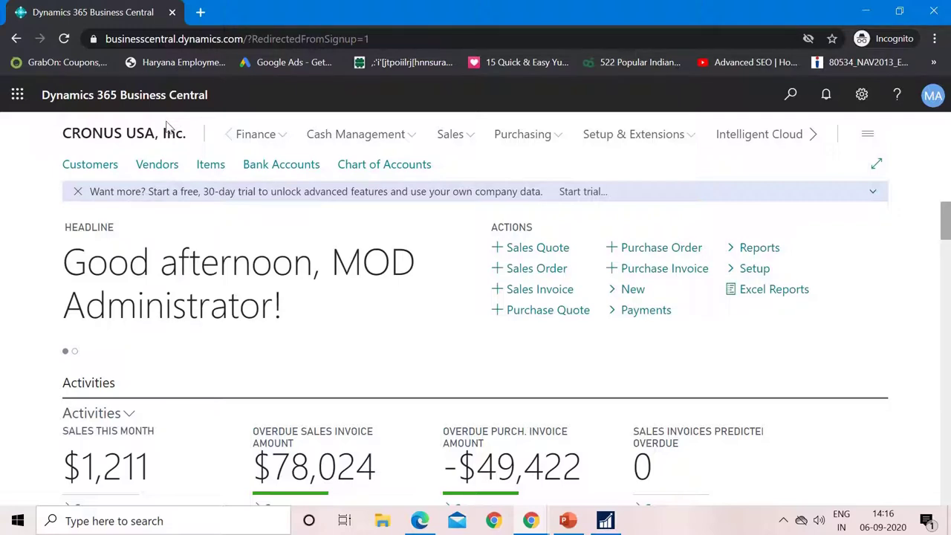
Search for "general ledg" and open the General Ledger Setup page.
click(791, 96)
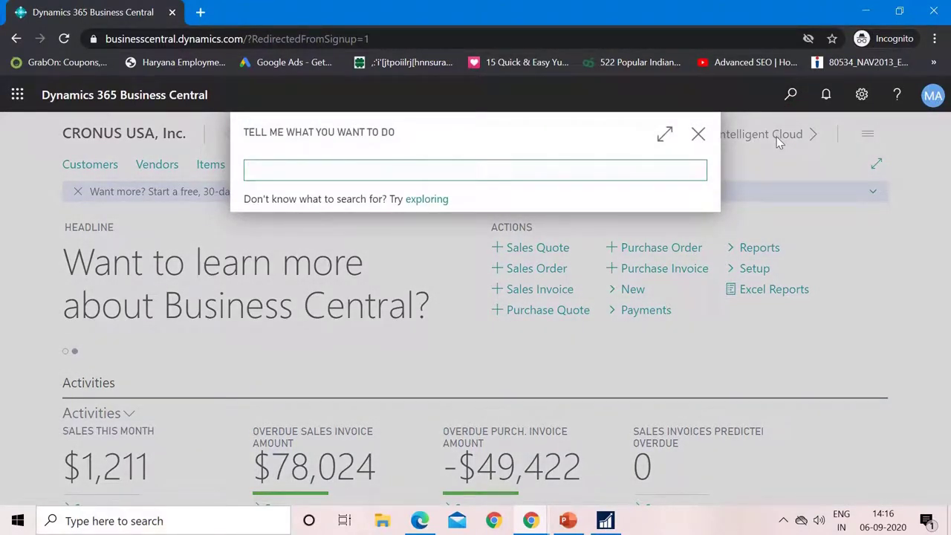
text(general le)
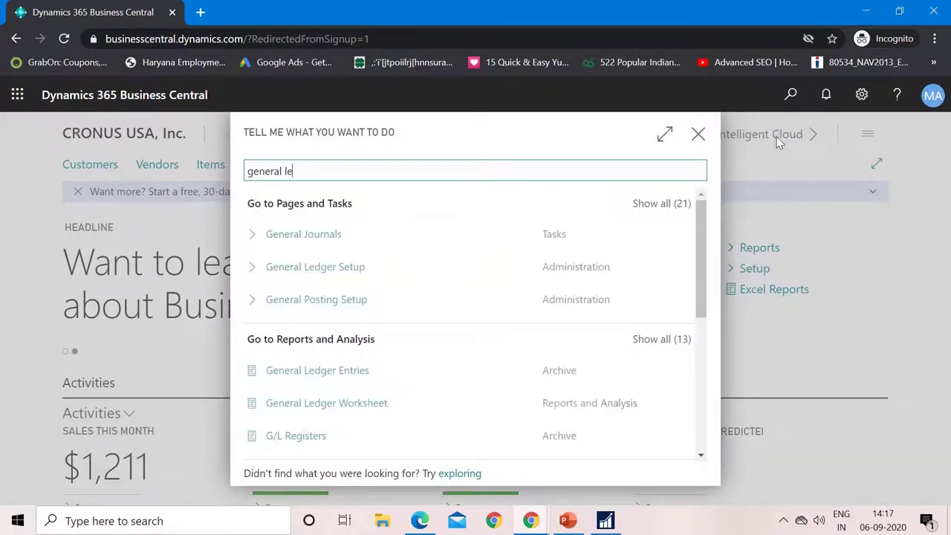
text(dg)
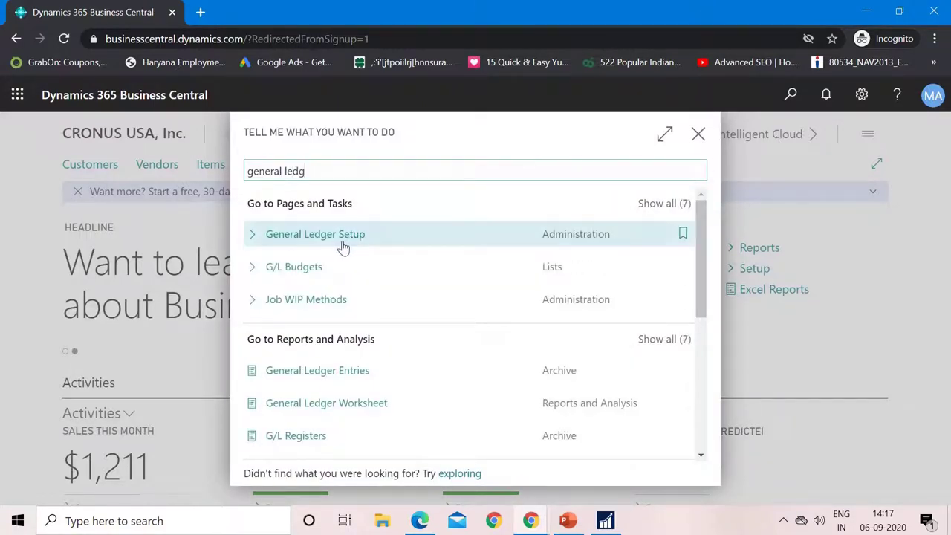
click(340, 236)
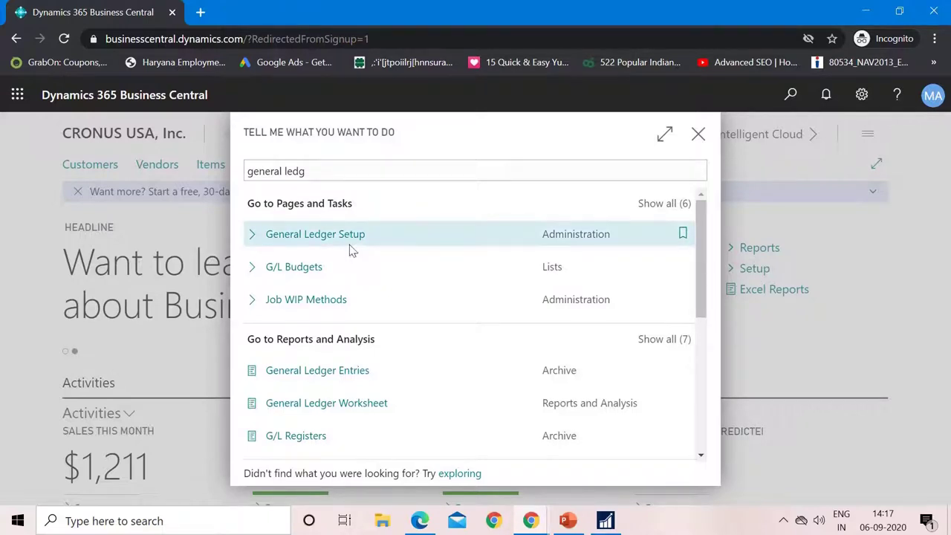
click(348, 240)
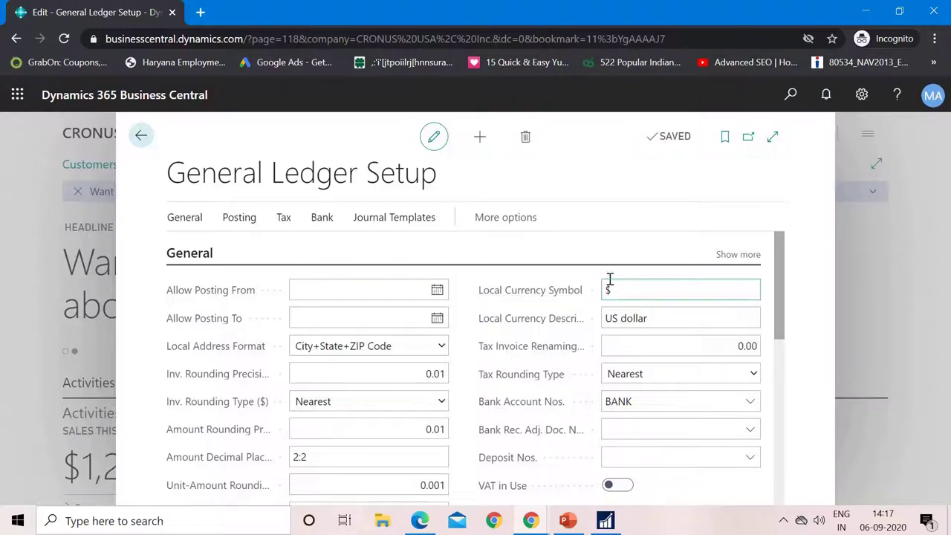
Review the local currency fields, then open the full currency list for Additional Reporting Currency in the Reporting section.
scroll(675, 312, down, 1)
scroll(670, 310, up, 1)
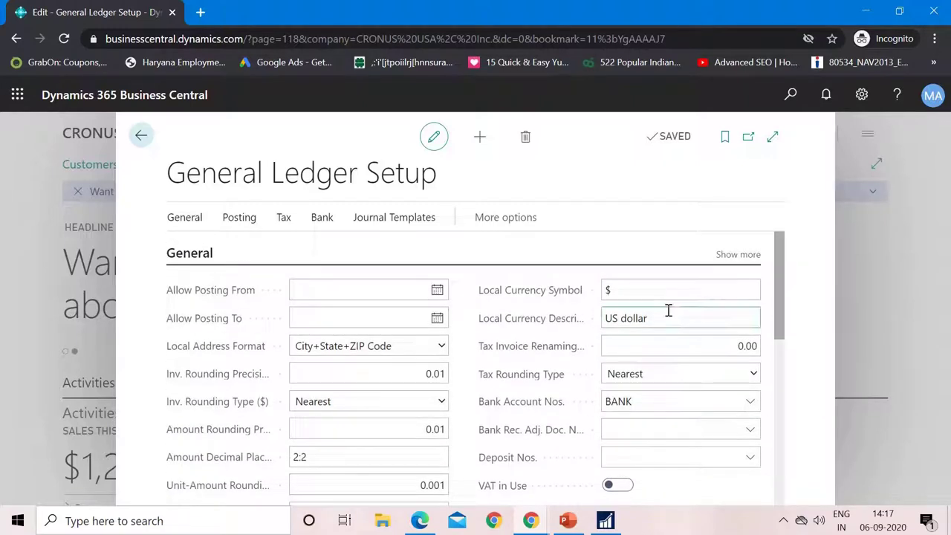
mouse_move(587, 293)
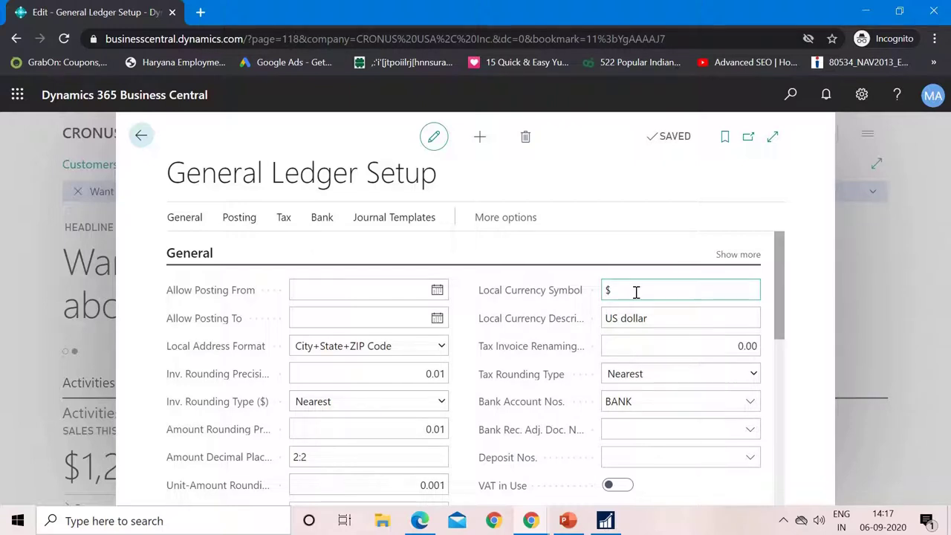
drag(651, 318, 601, 318)
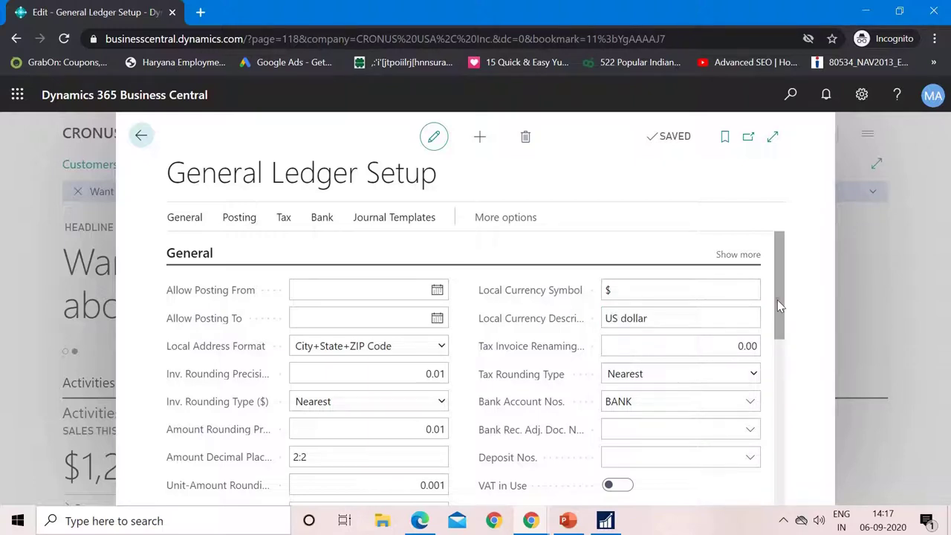
drag(777, 299, 768, 442)
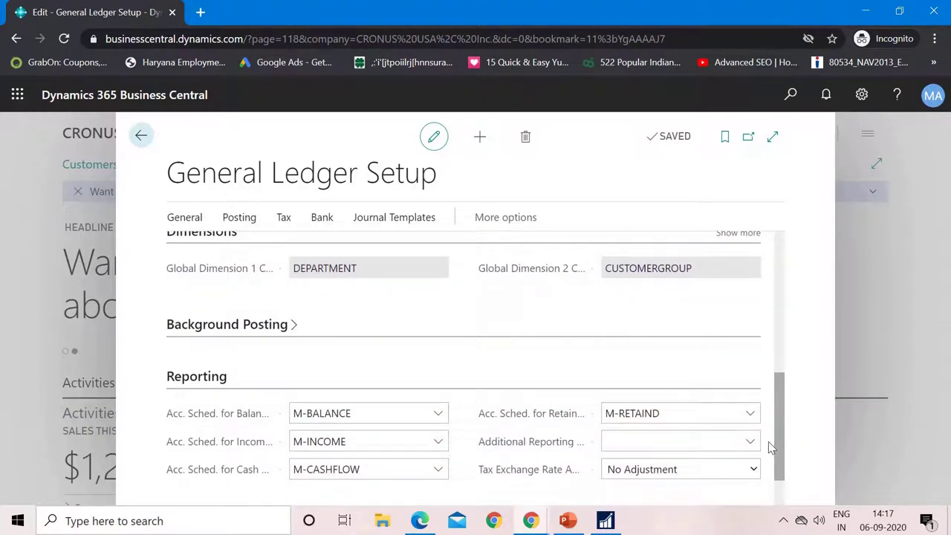
drag(769, 441, 769, 474)
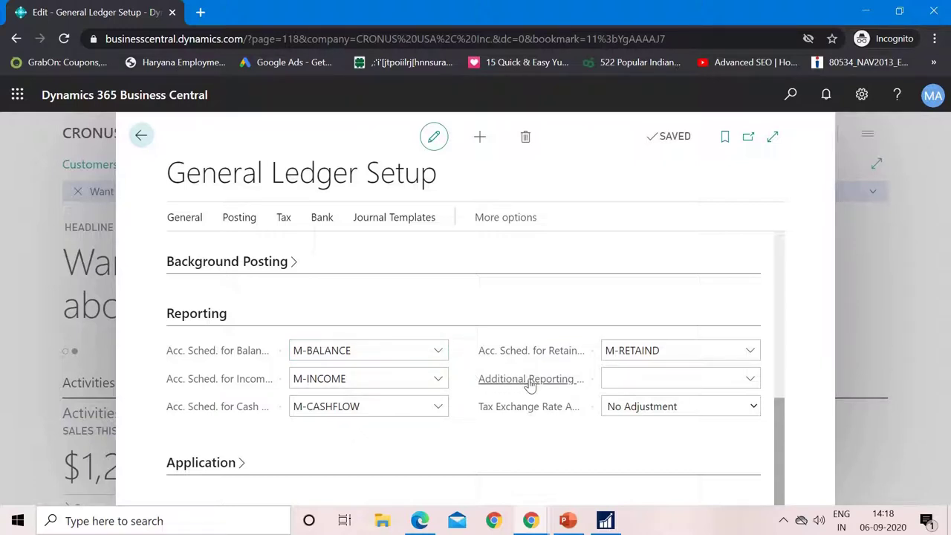
mouse_move(589, 391)
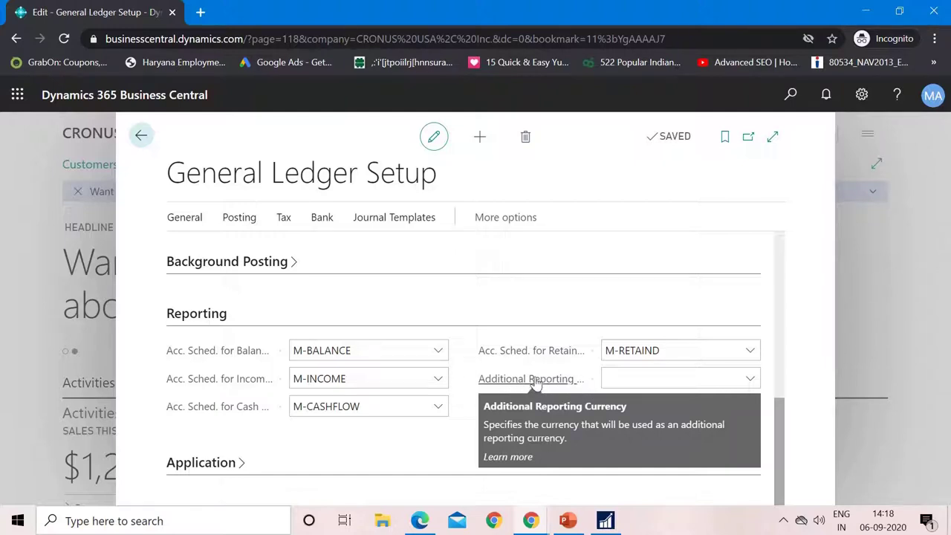
click(611, 378)
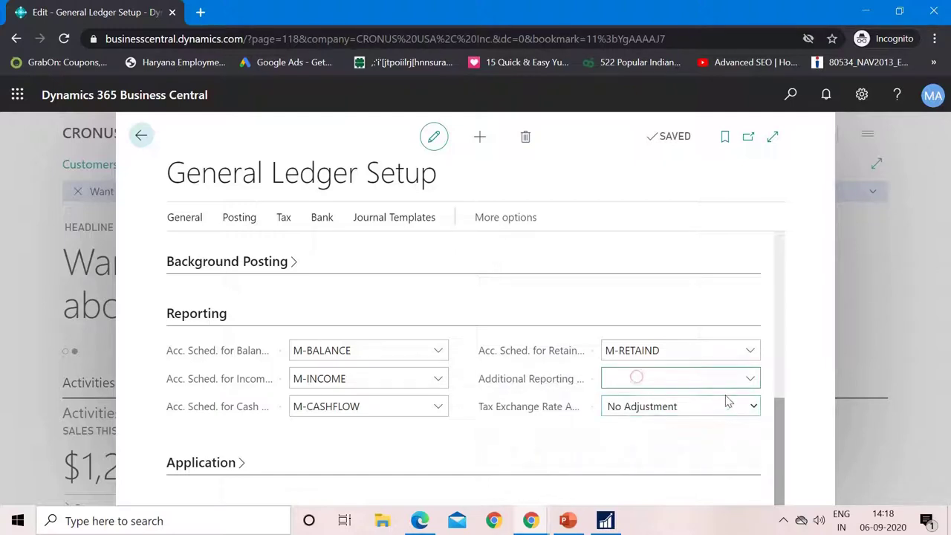
click(750, 379)
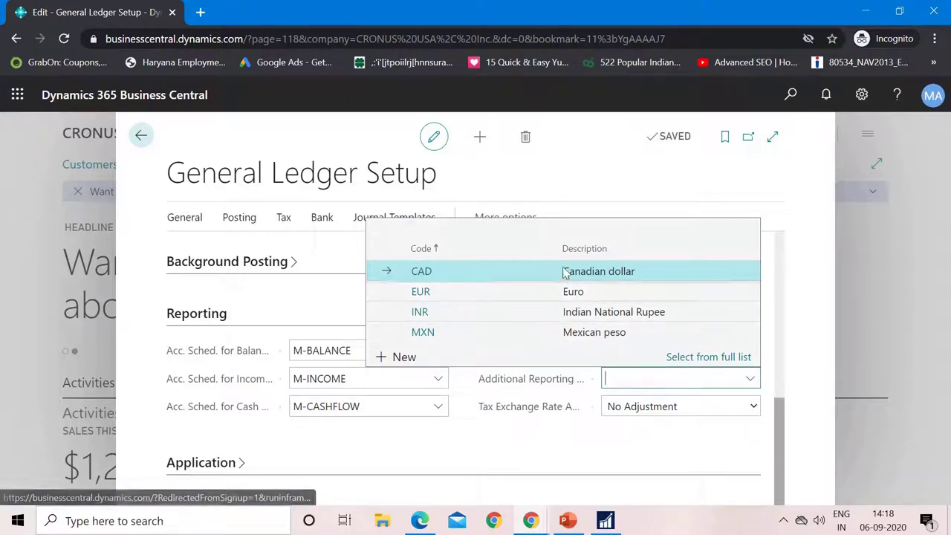
click(704, 359)
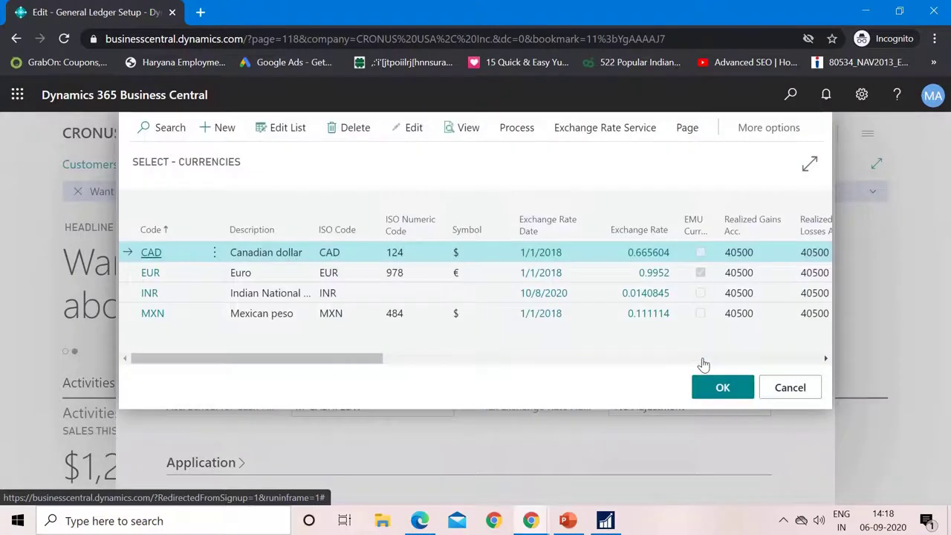
View the exchange rates of the INR currency and return to the currency list.
click(190, 291)
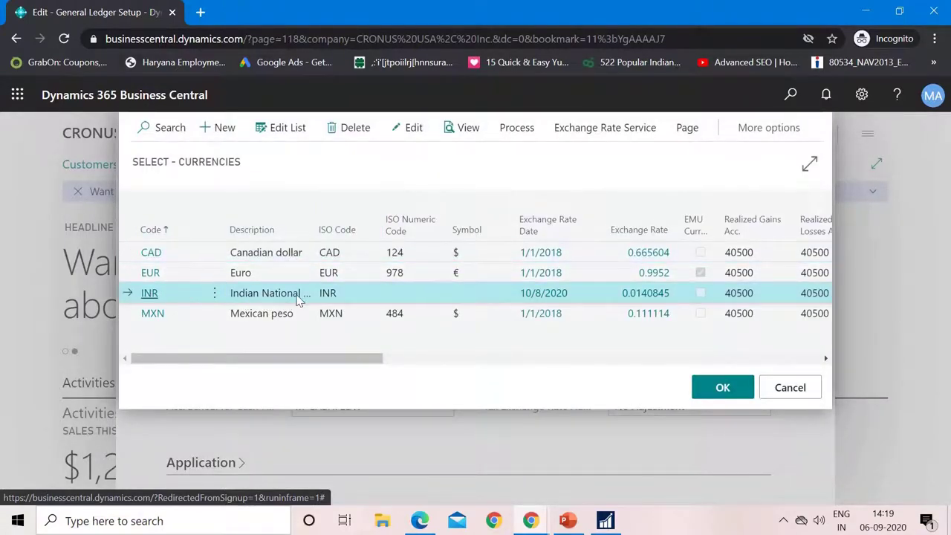
click(517, 129)
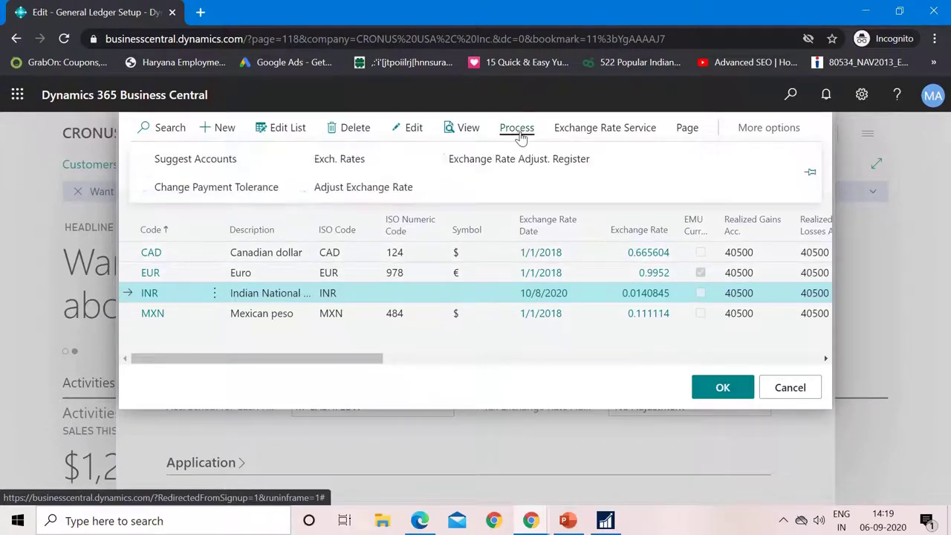
click(329, 157)
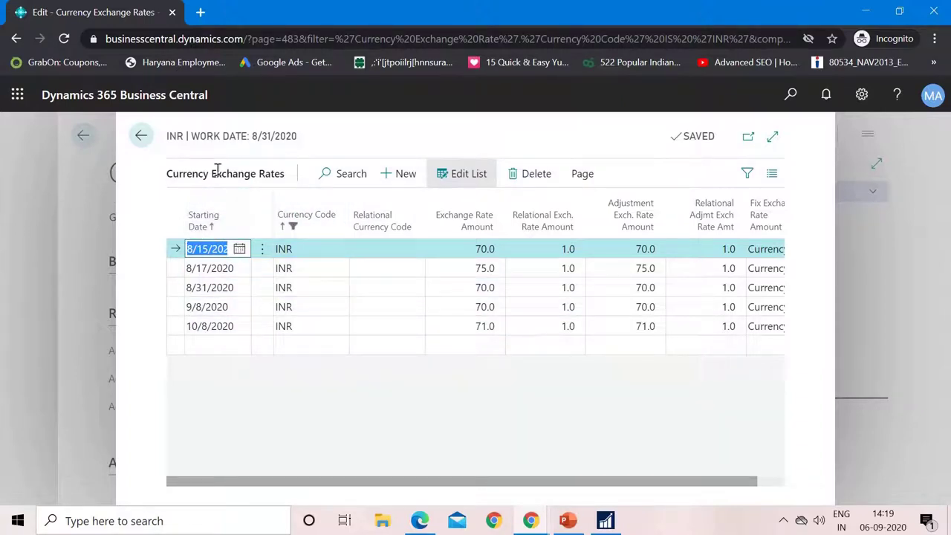
click(141, 137)
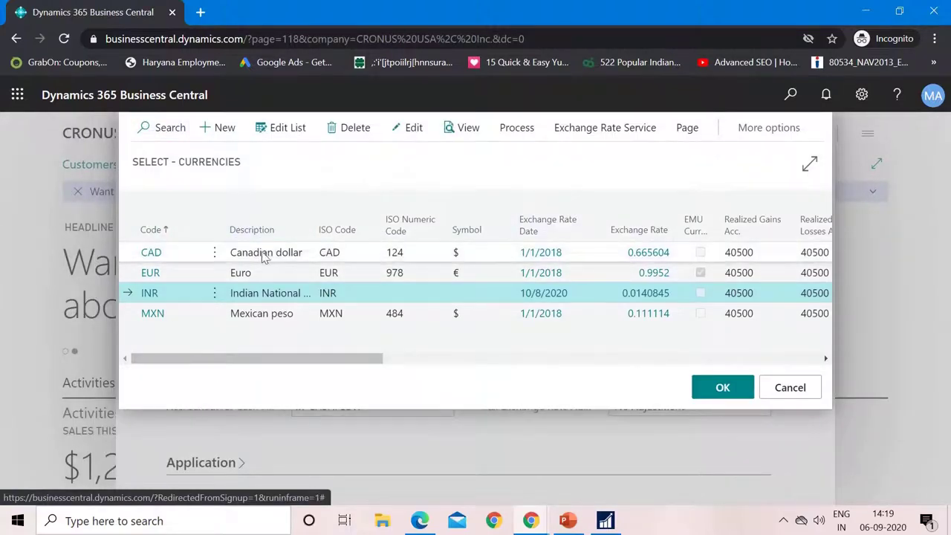
Choose INR, cancel the reporting currency adjustment, and open the INR currency card for editing from the full currency list.
click(151, 297)
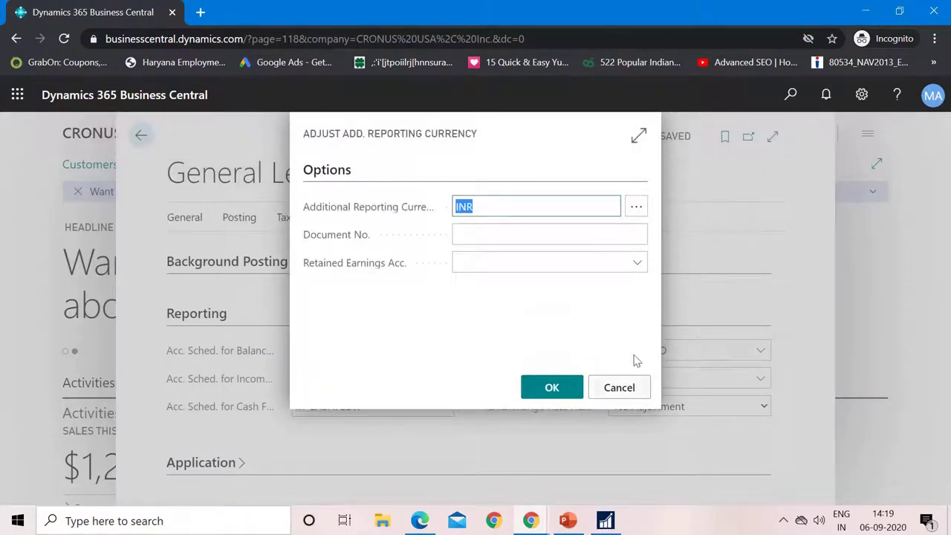
click(622, 389)
click(749, 378)
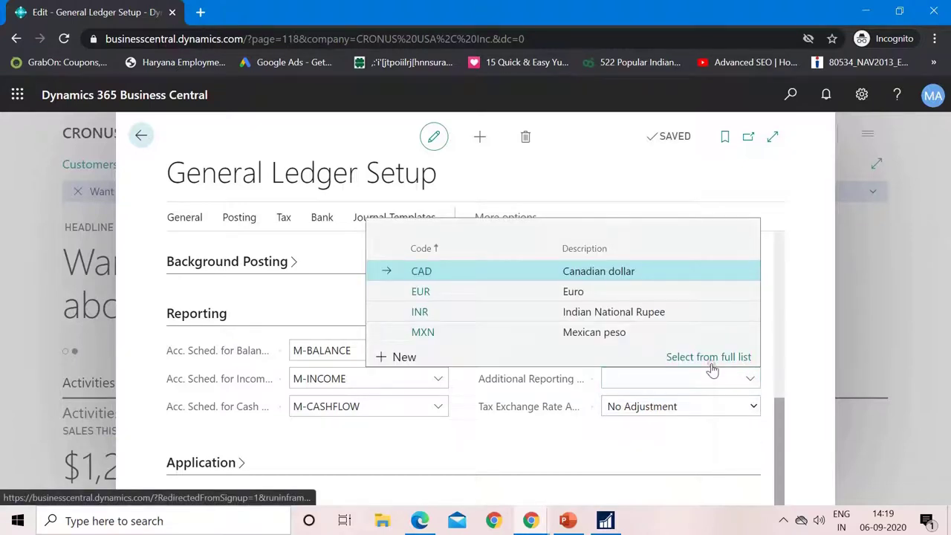
click(713, 358)
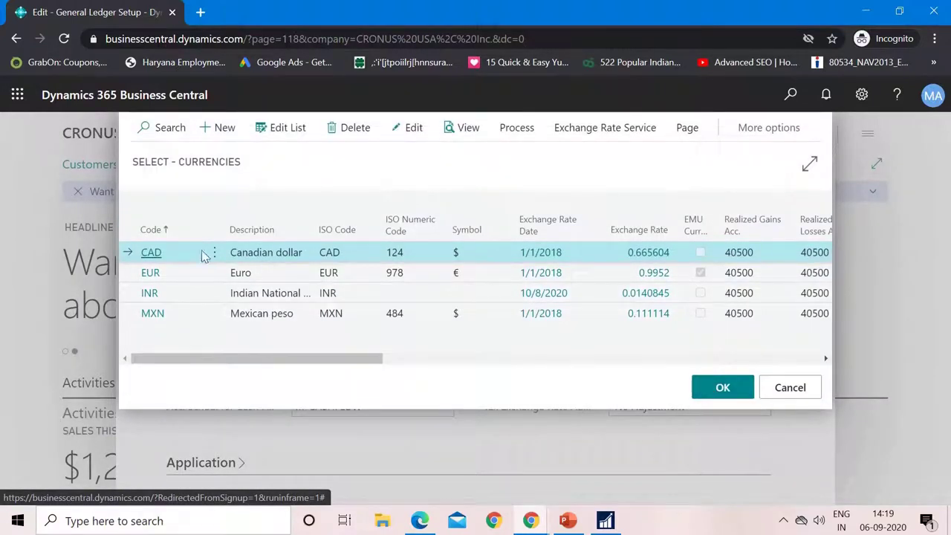
click(274, 292)
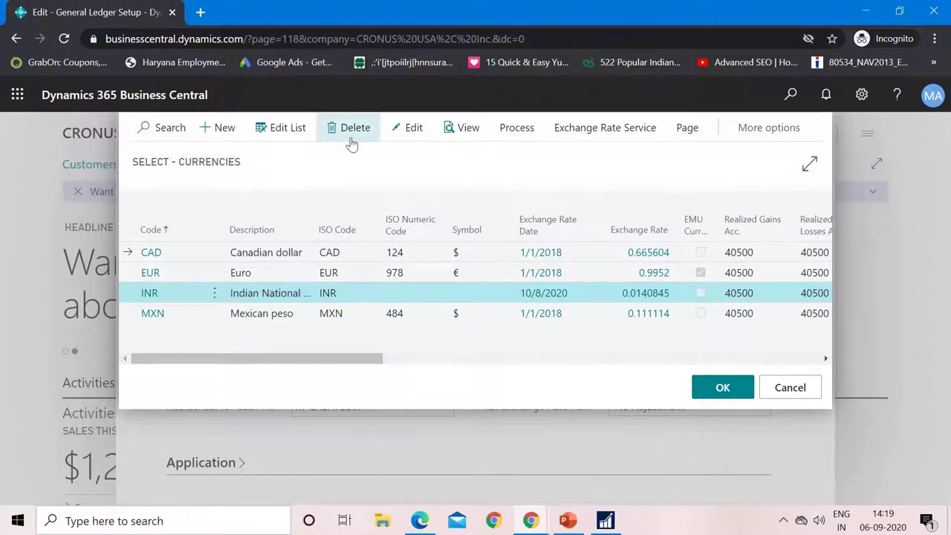
click(414, 130)
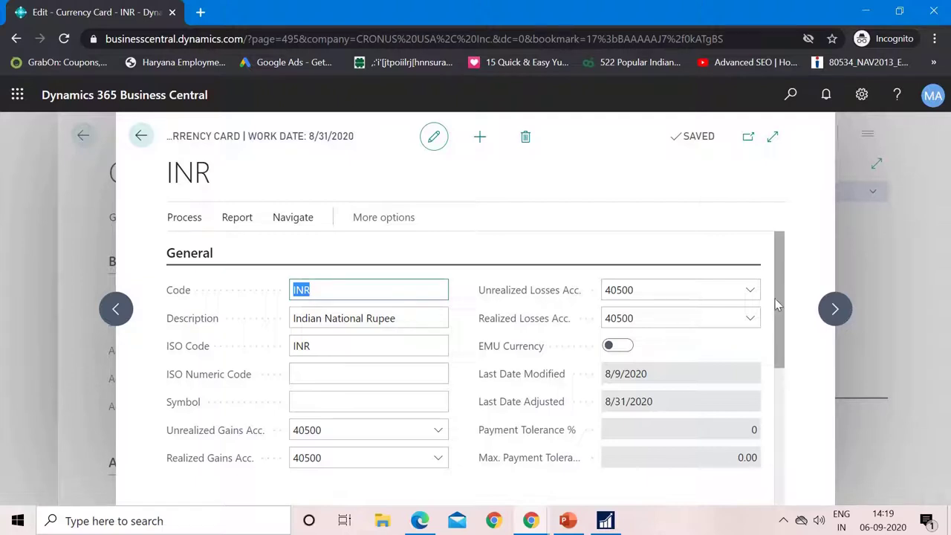
Expand the Reporting section of the INR currency card and examine the gains and losses accounts in the General section.
drag(775, 299, 782, 446)
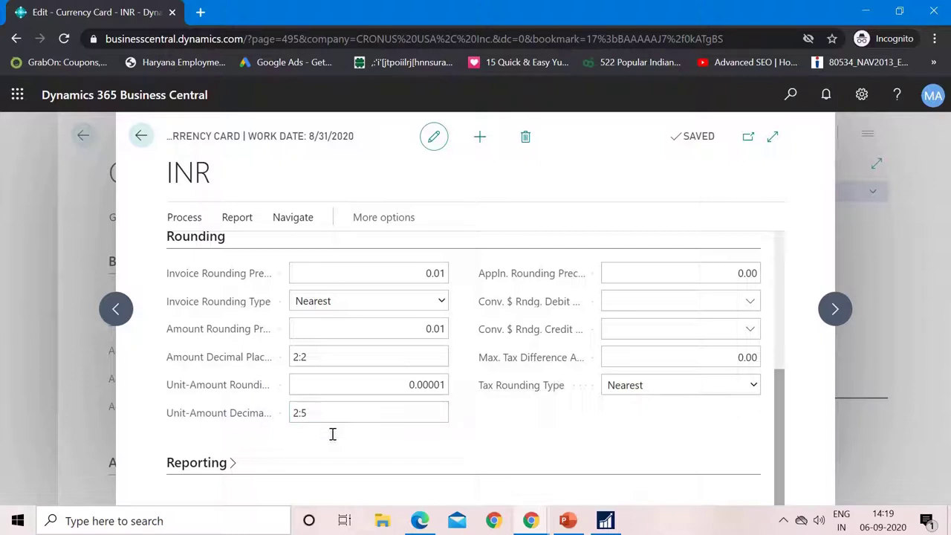
click(232, 461)
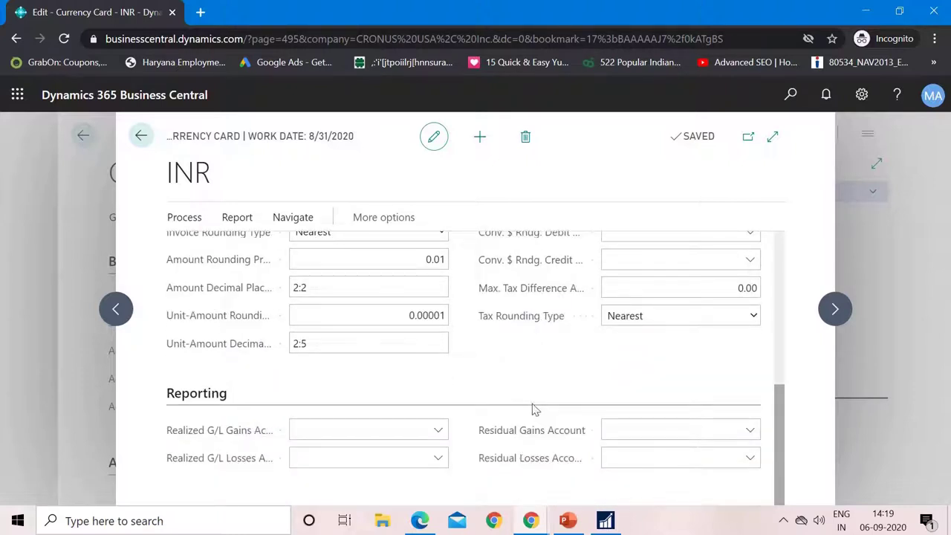
scroll(532, 402, up, 1)
scroll(532, 403, down, 1)
scroll(443, 454, up, 3)
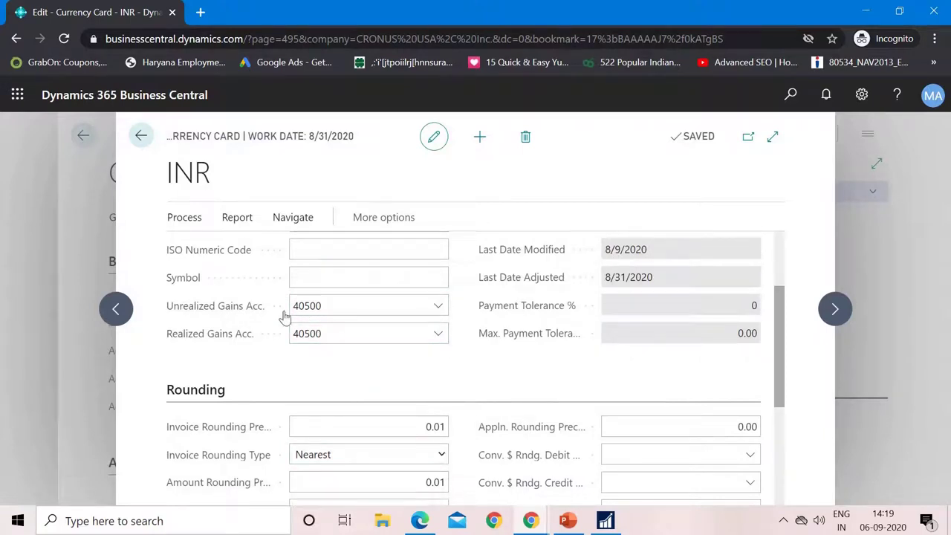
scroll(367, 332, up, 2)
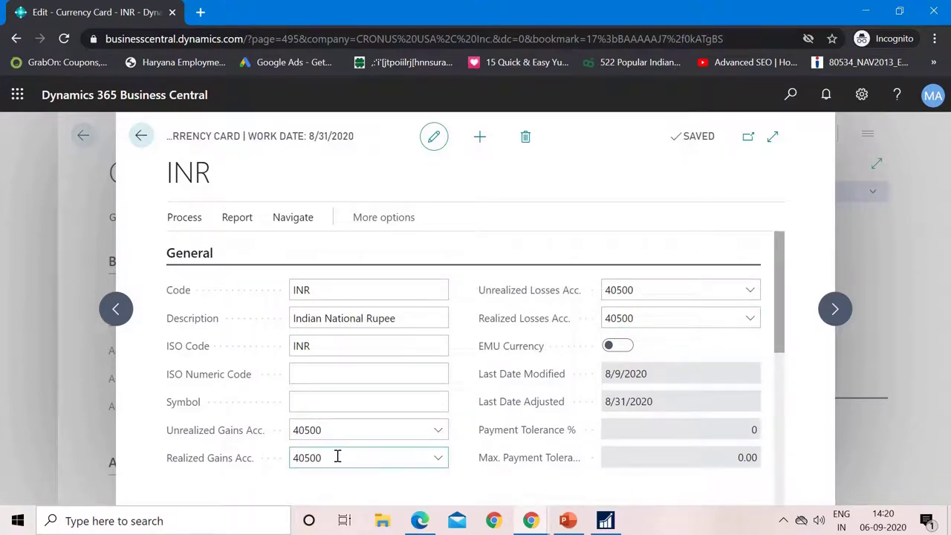
scroll(387, 453, down, 5)
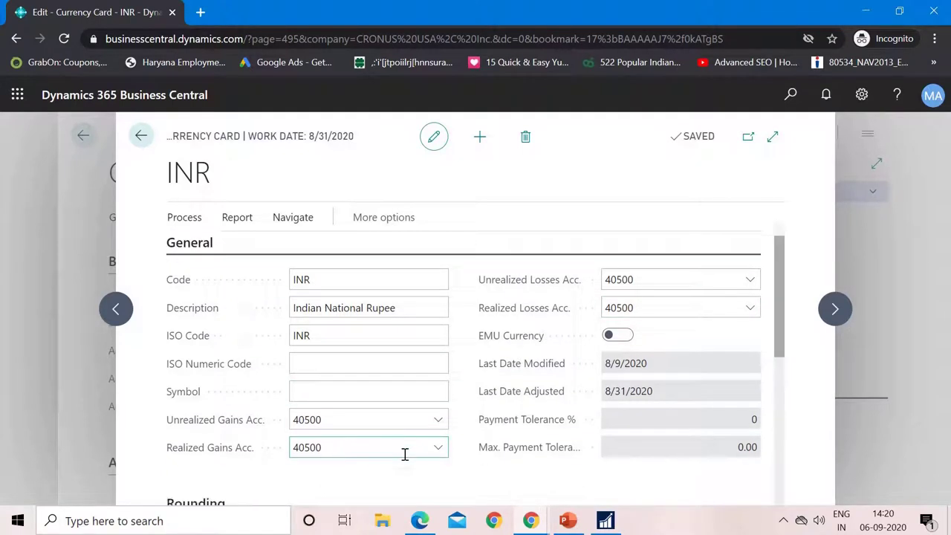
Set both the Realized G/L Gains Account and the Realized G/L Losses Account in the Reporting section to 40500.
click(349, 430)
text(40)
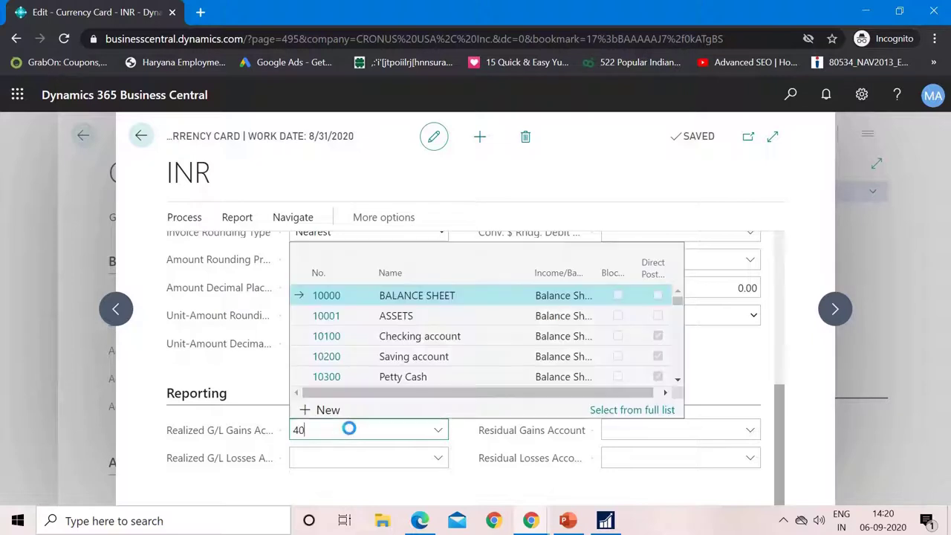
text(500)
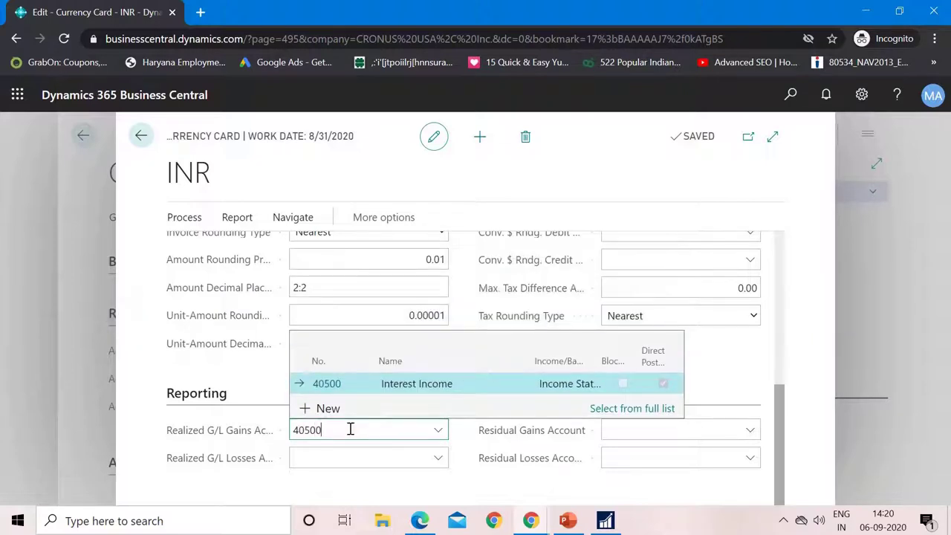
click(350, 450)
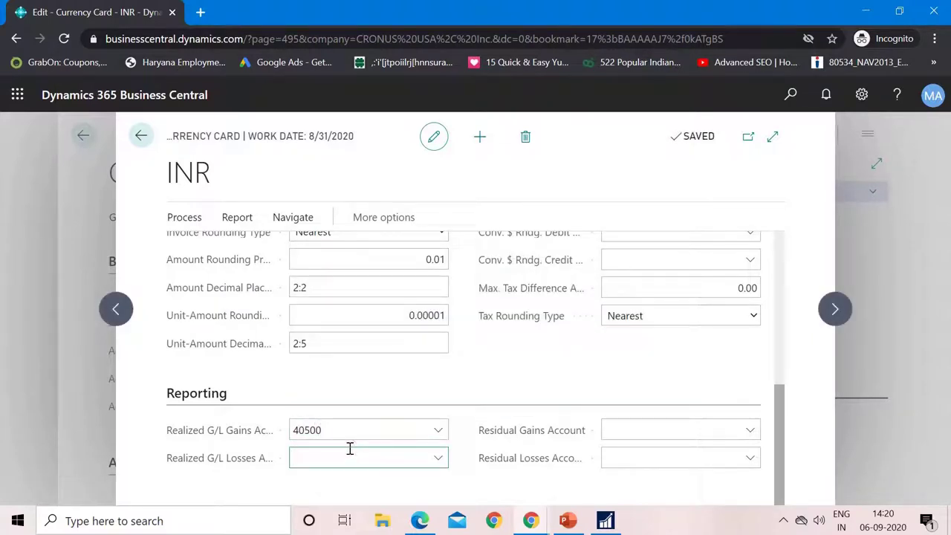
text(405)
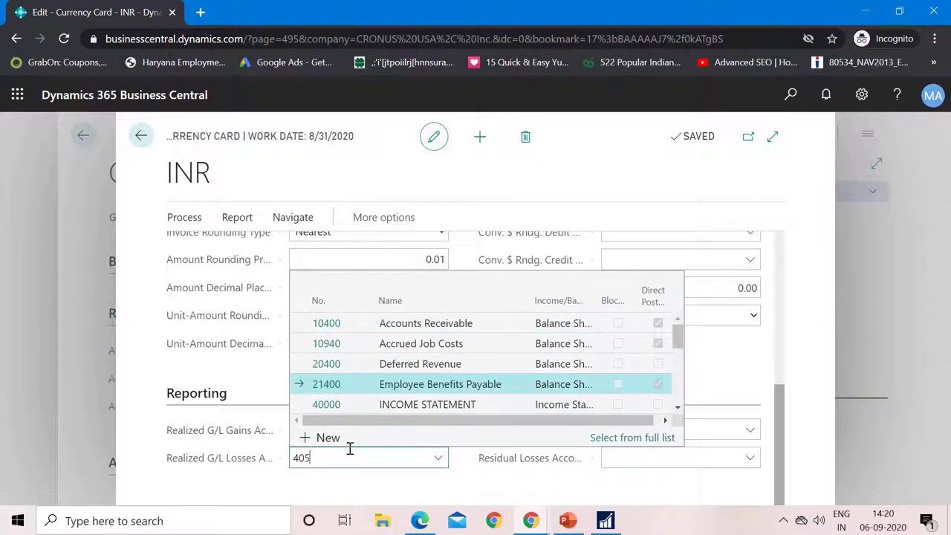
text(00)
click(645, 448)
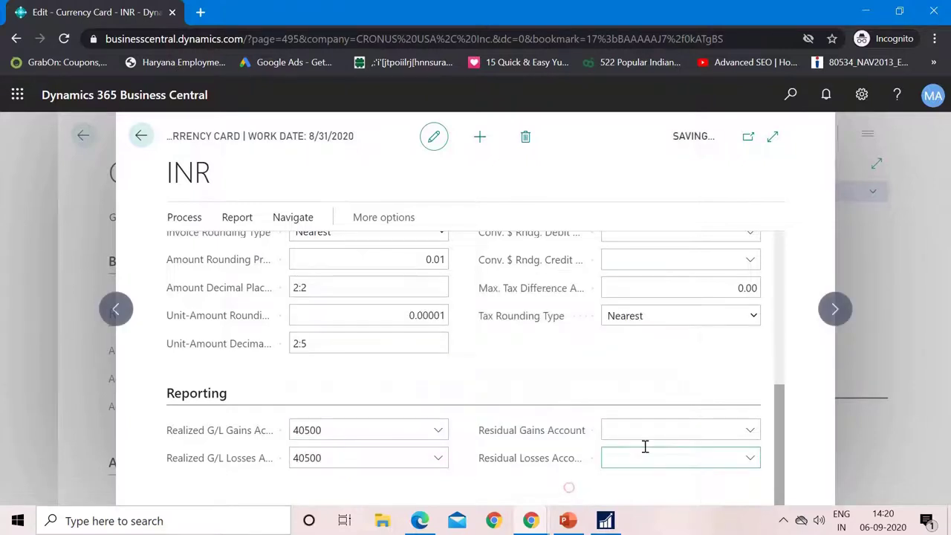
Set both the Residual Gains Account and the Residual Losses Account in the Reporting section to 40500.
click(647, 431)
text(40)
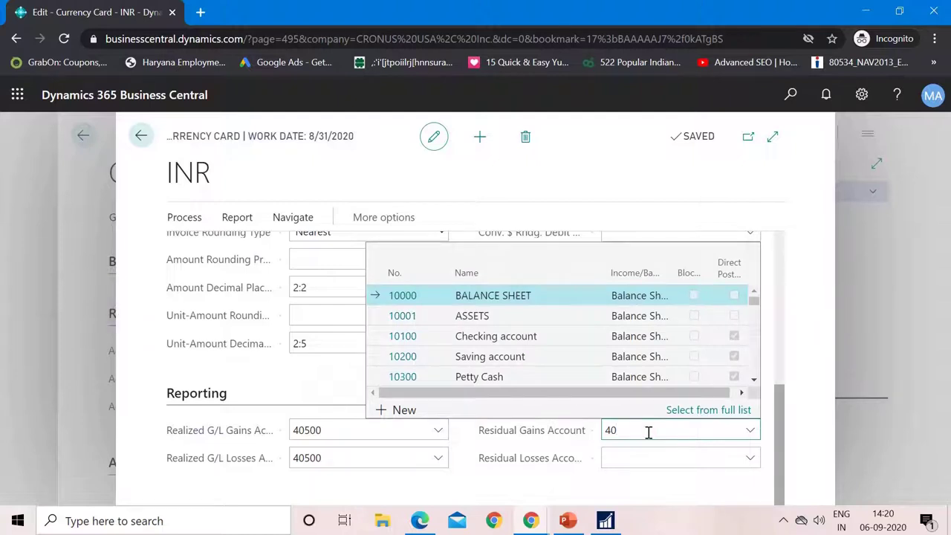
text(500)
click(648, 455)
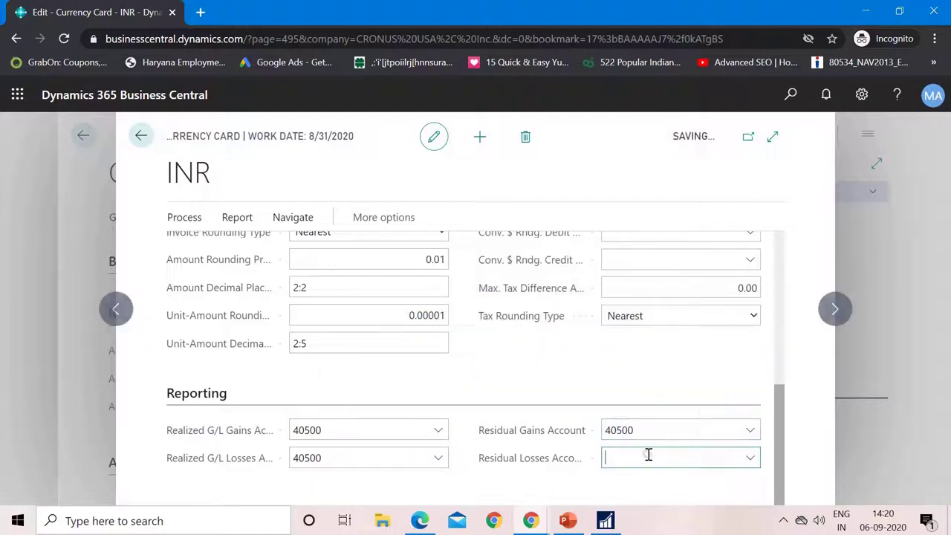
text(405)
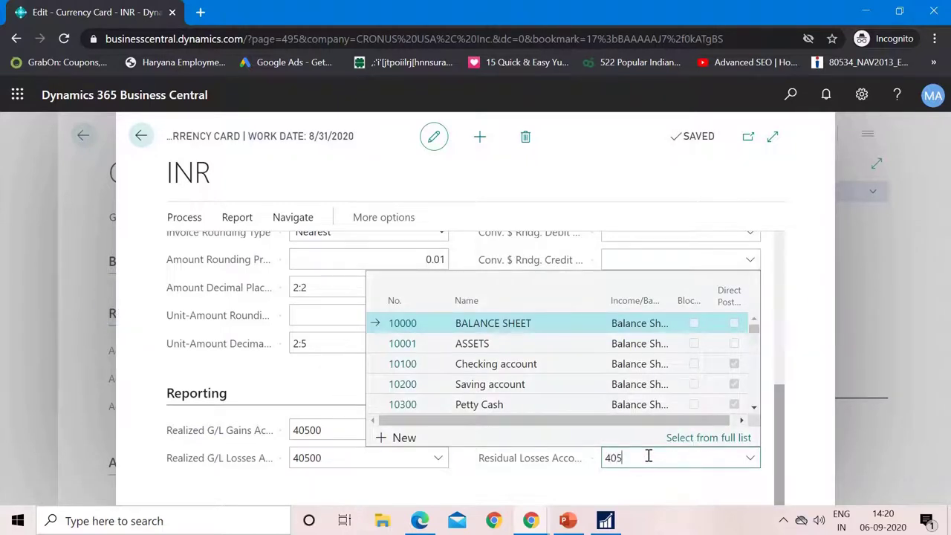
text(00)
click(587, 481)
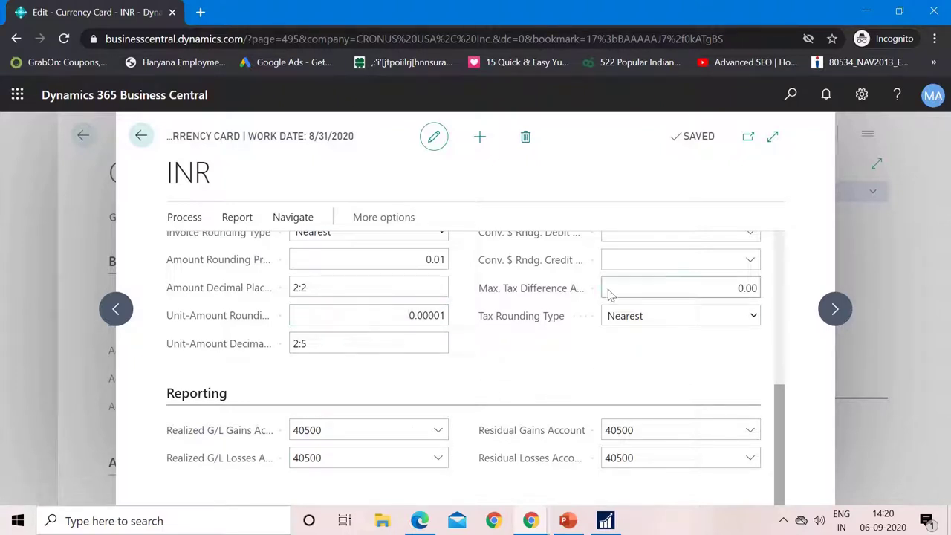
Return from the INR currency card, choose INR as the additional reporting currency, and enter ACY001 as the adjustment's document number.
click(139, 137)
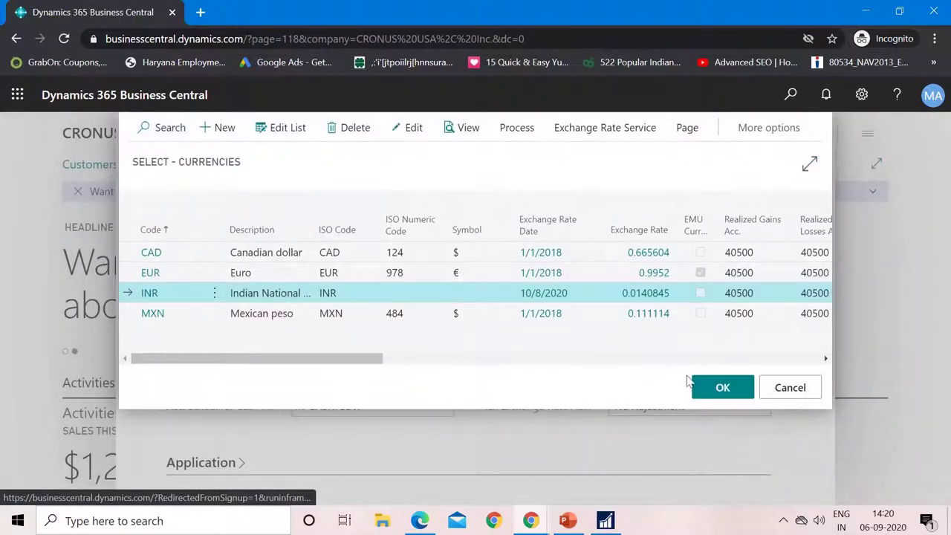
click(723, 388)
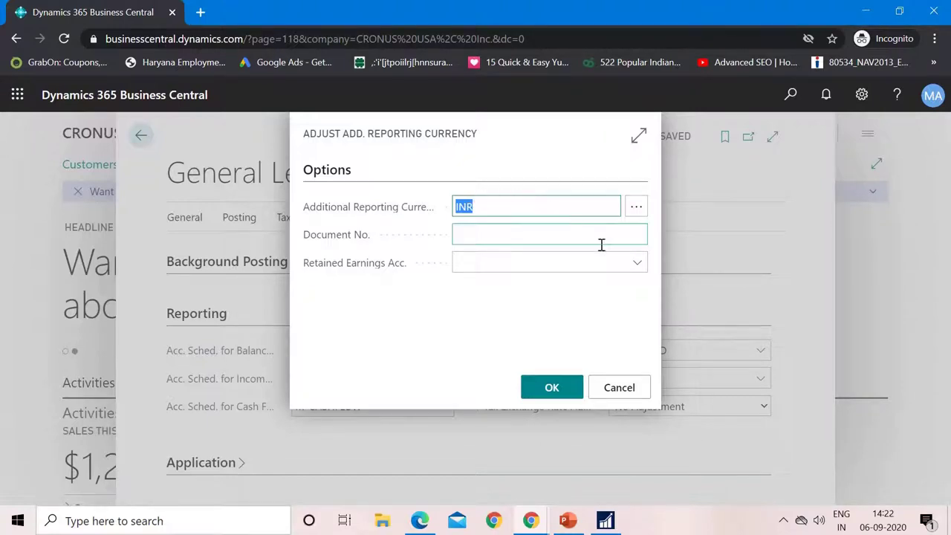
click(495, 236)
text(A)
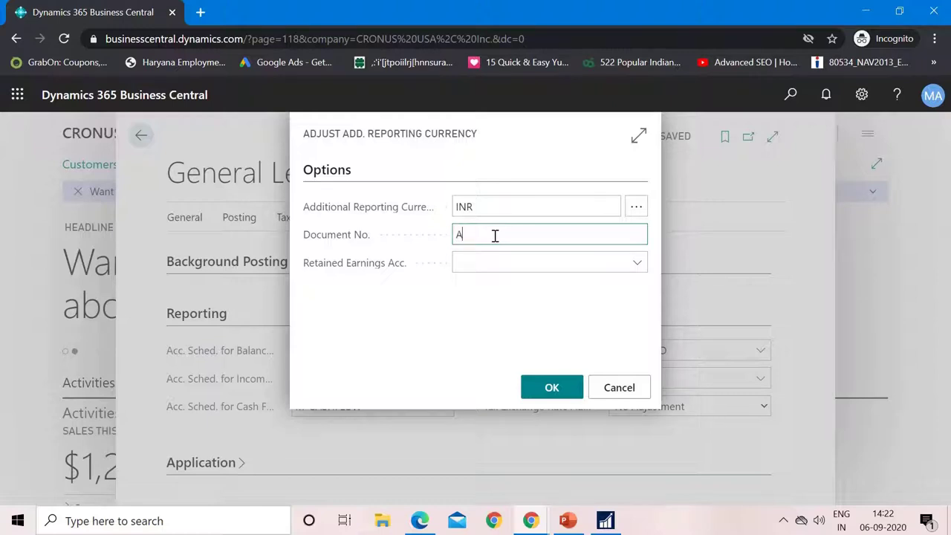
text(CY001)
double_click(487, 234)
Set the Retained Earnings Acc. of the reporting currency adjustment to 30200, Retained Earnings.
mouse_move(407, 266)
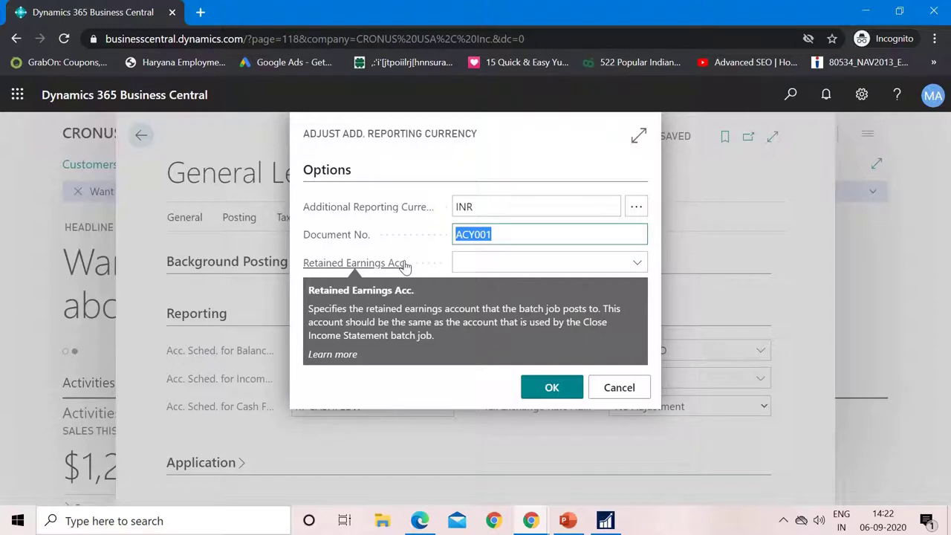
click(517, 266)
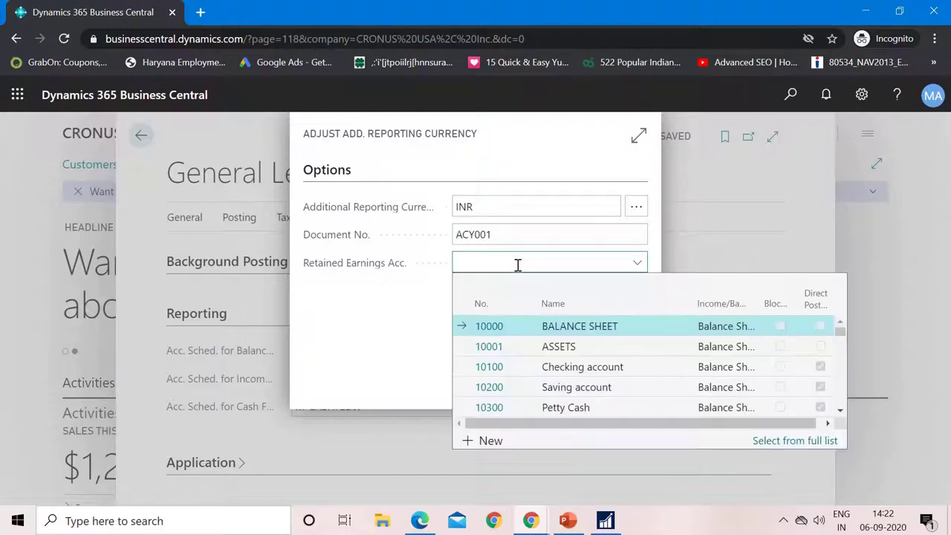
text(3120)
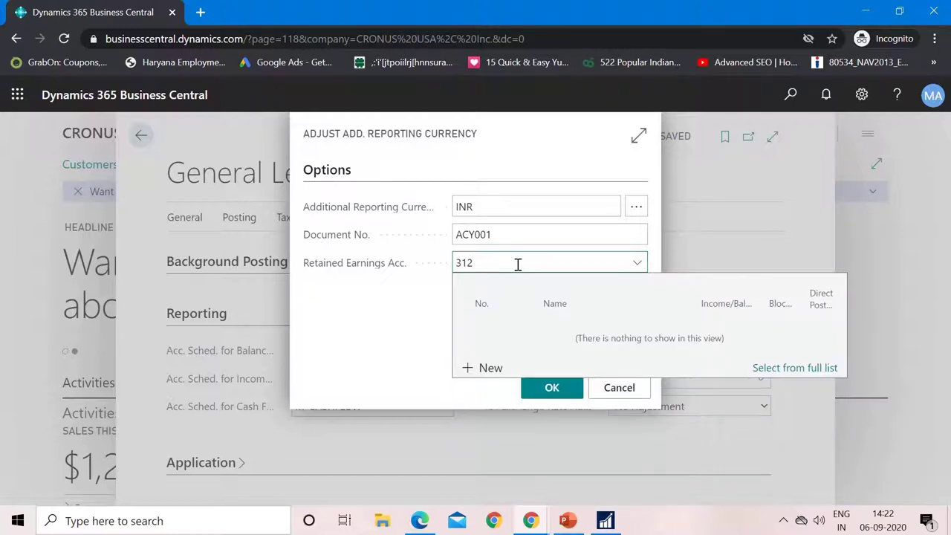
key(BackSpace)
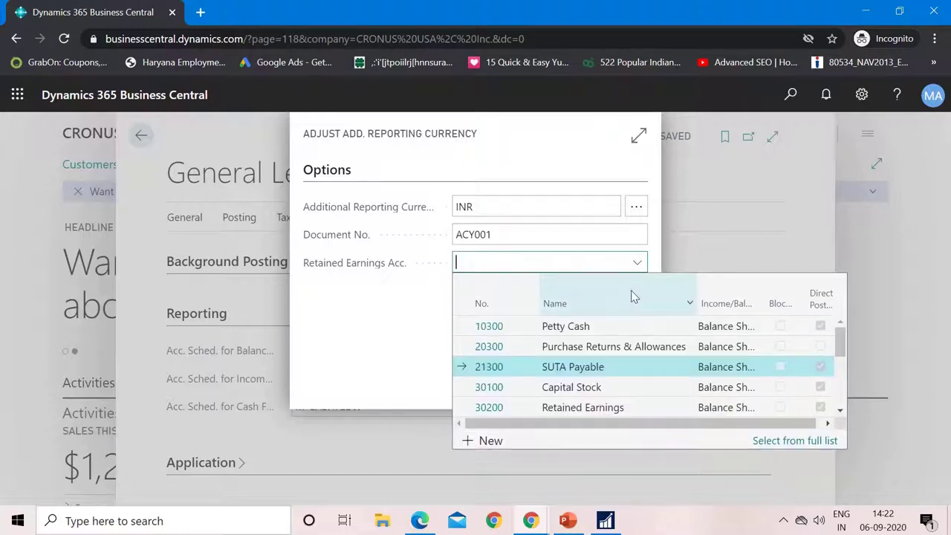
click(550, 263)
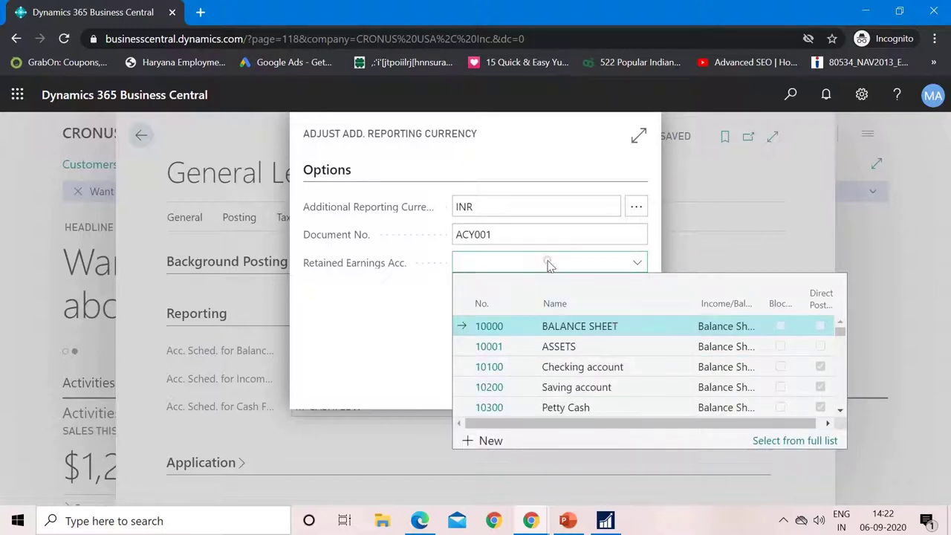
text(re)
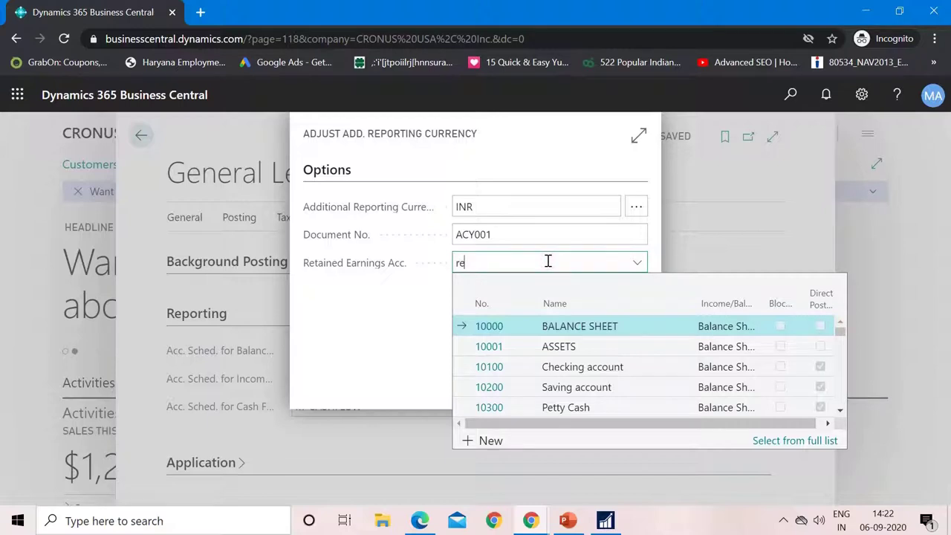
text(t)
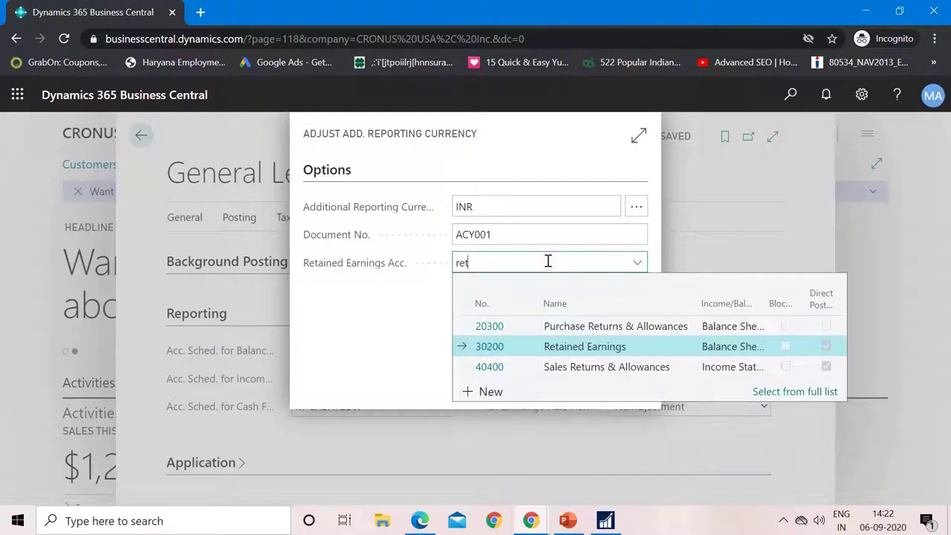
click(494, 349)
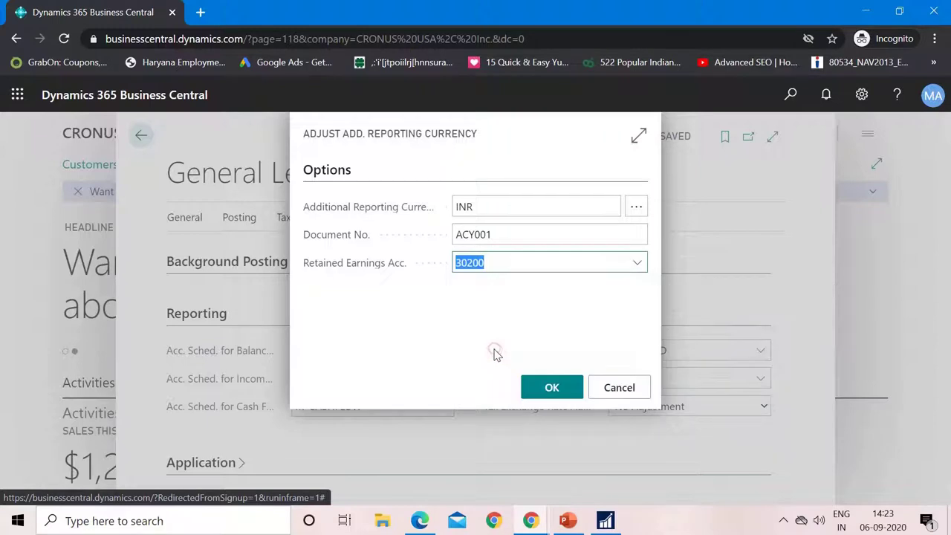
Run the reporting currency adjustment and accept the change of the additional reporting currency.
click(526, 235)
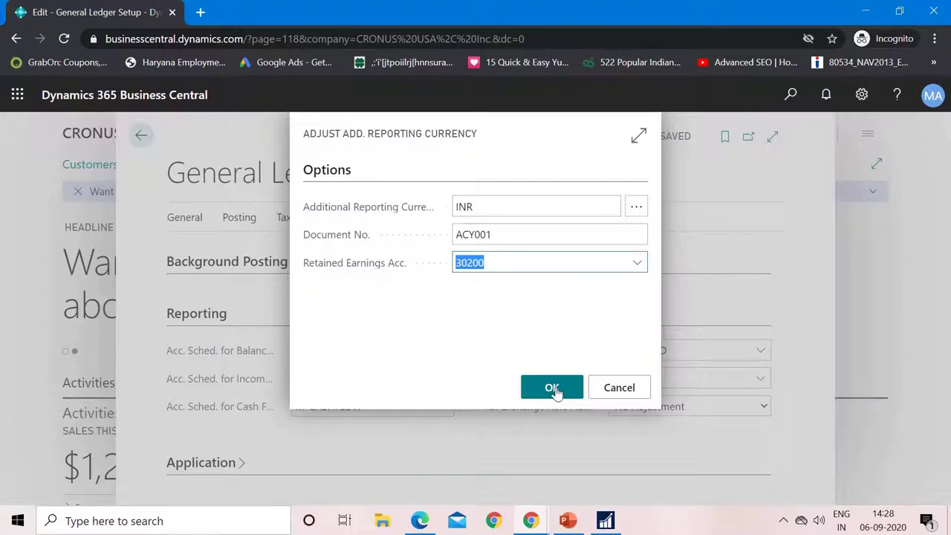
click(552, 388)
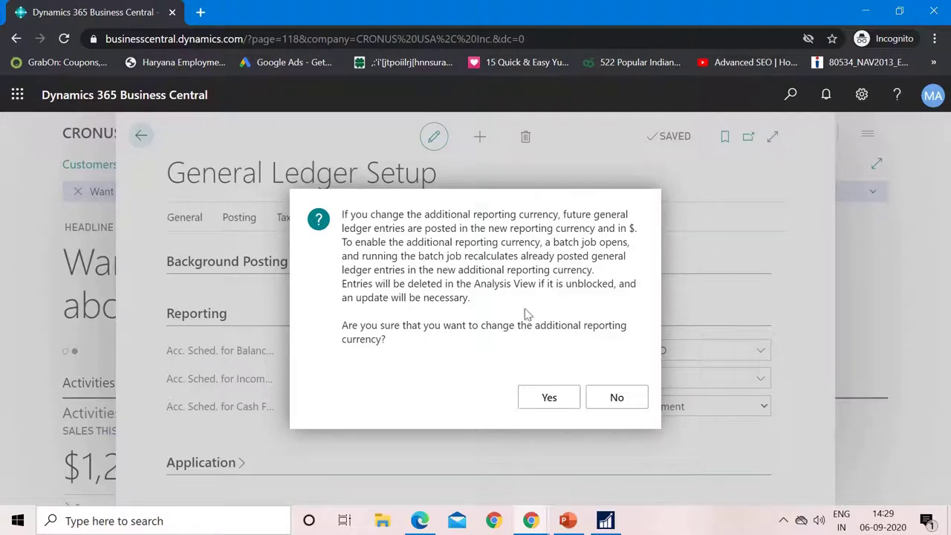
click(550, 399)
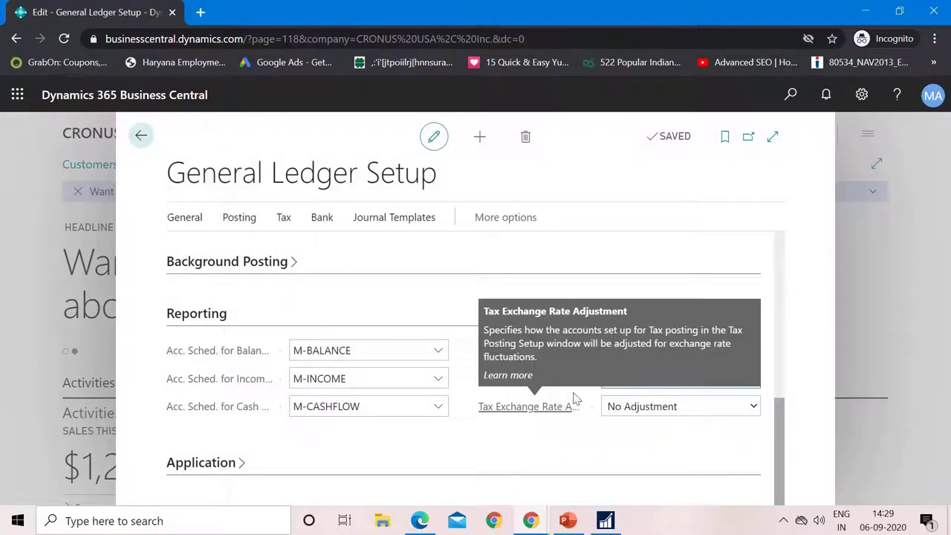
View the Tax Exchange Rate Adjustment options without changing the selection, and close General Ledger Setup.
click(708, 413)
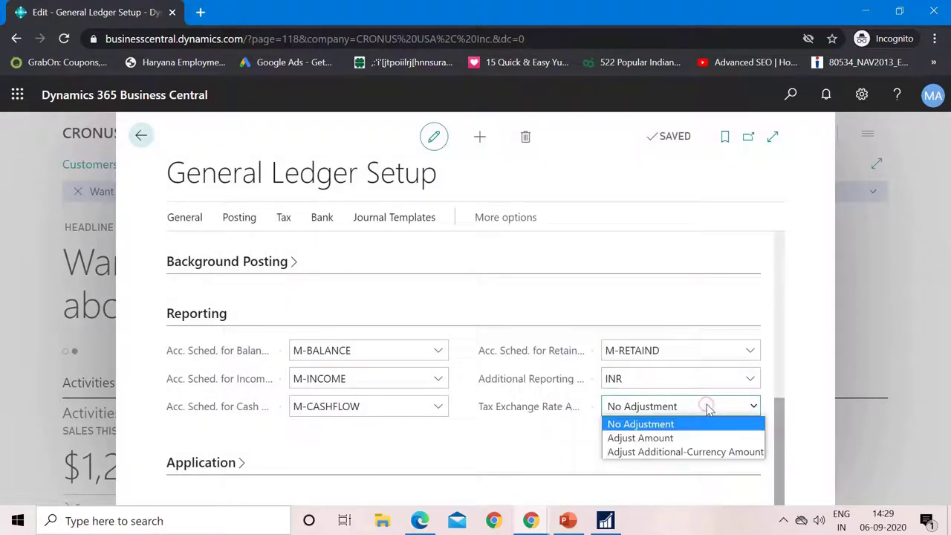
click(706, 405)
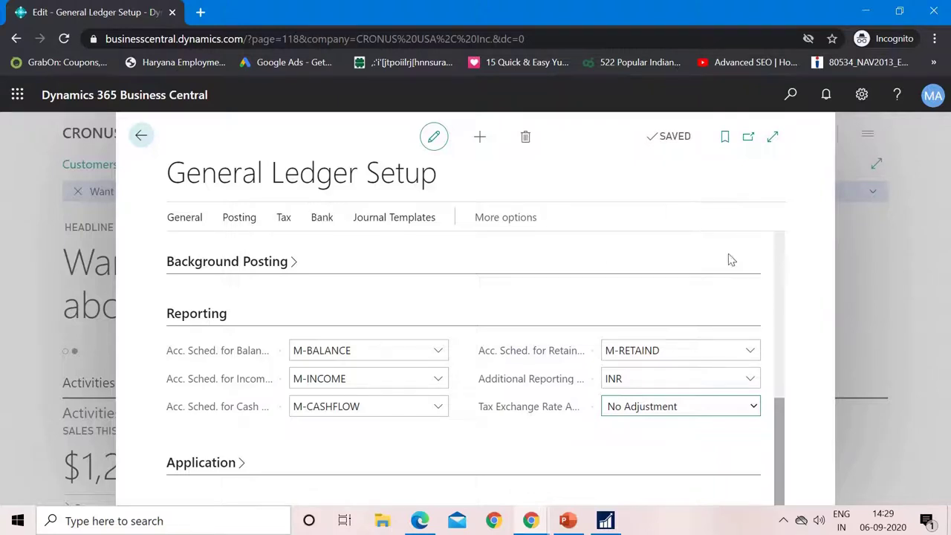
click(142, 137)
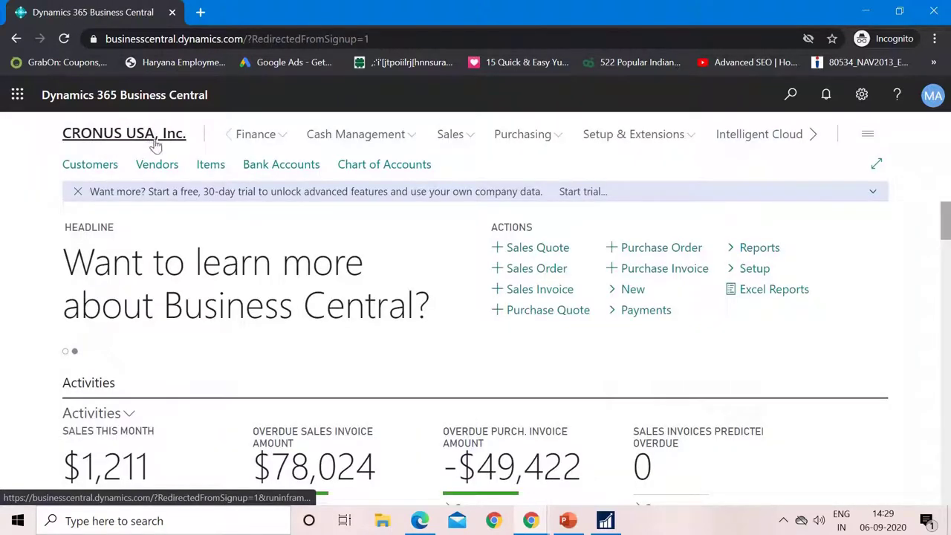
Open the Account Schedules list from the Finance group of the Business Manager page overview.
click(867, 139)
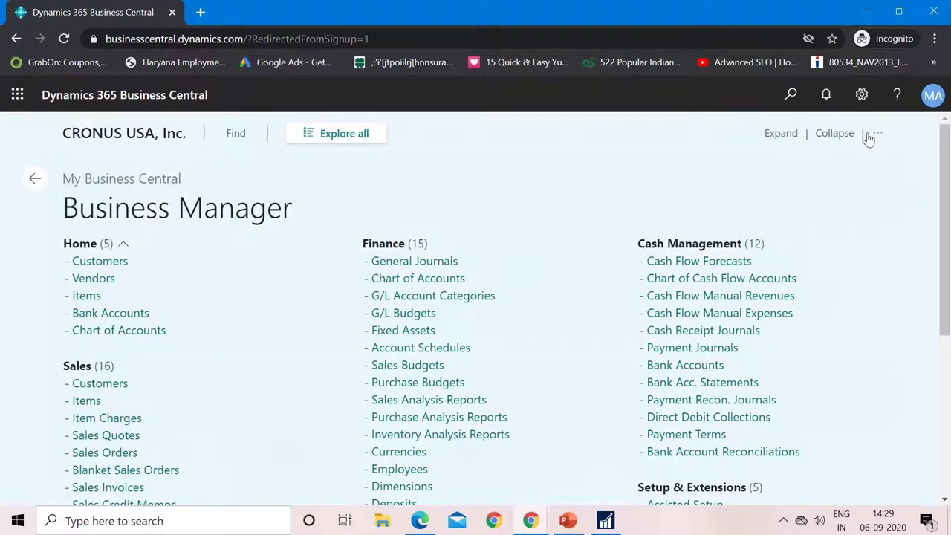
scroll(467, 216, down, 2)
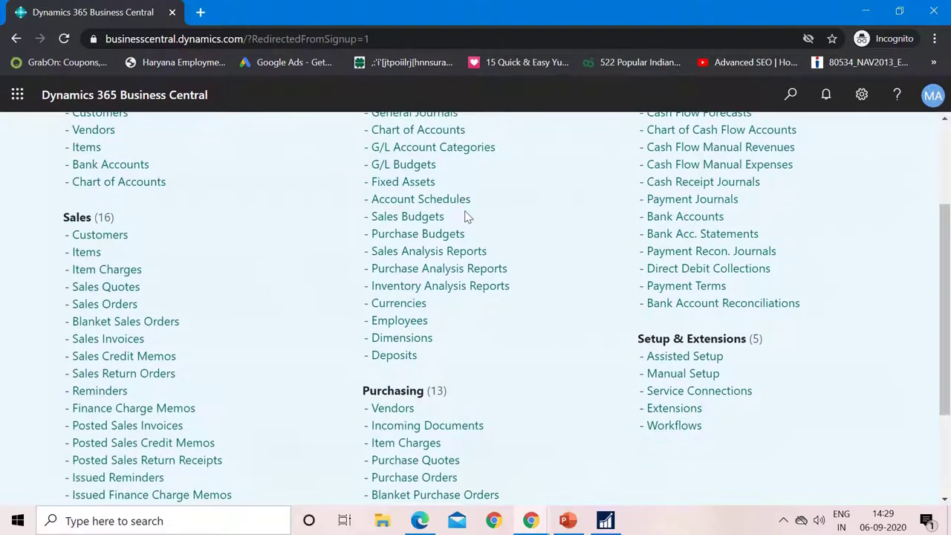
scroll(467, 217, up, 2)
click(404, 170)
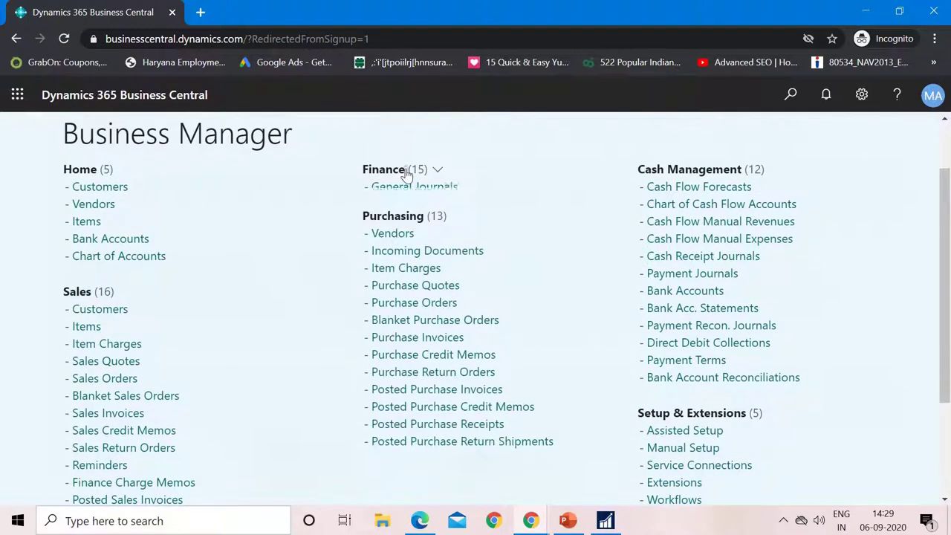
click(409, 170)
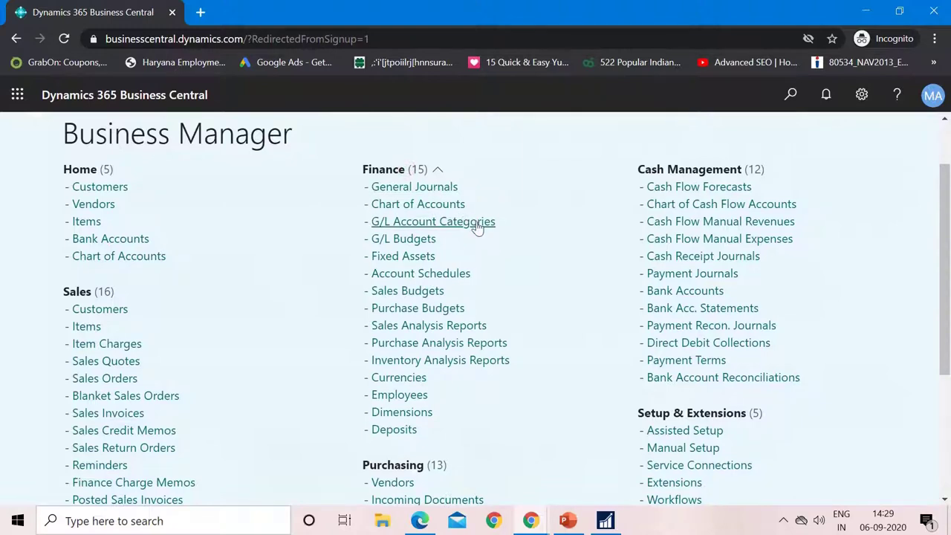
click(458, 279)
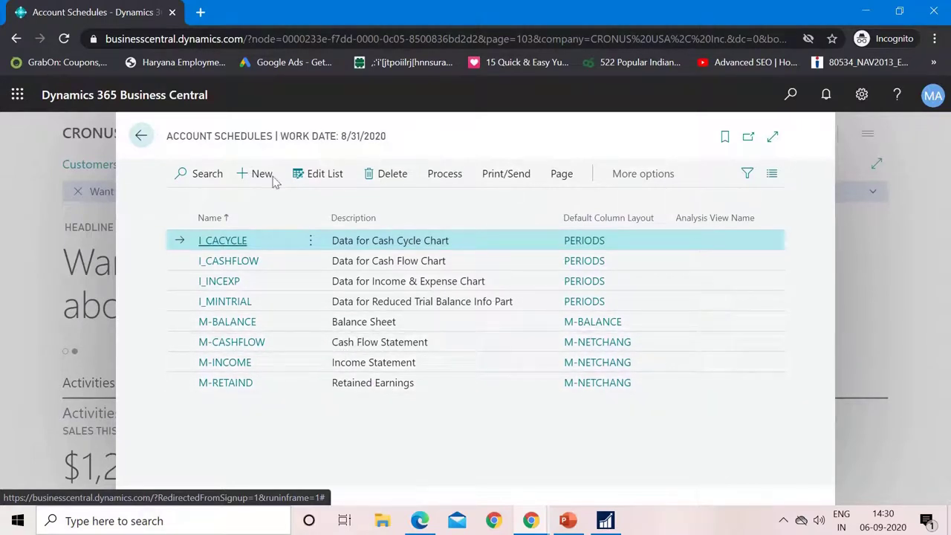
Open the overview of the M-BALANCE (Balance Sheet) account schedule.
click(392, 329)
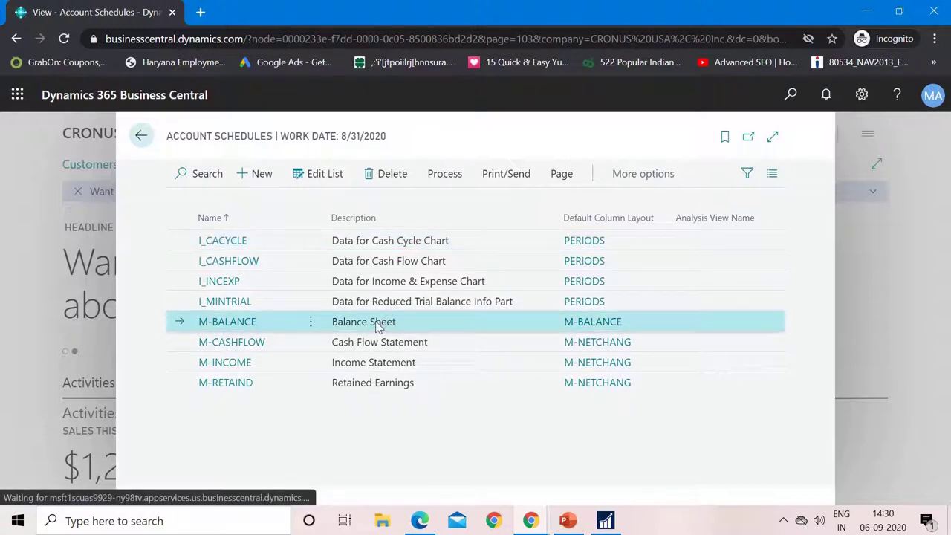
click(443, 175)
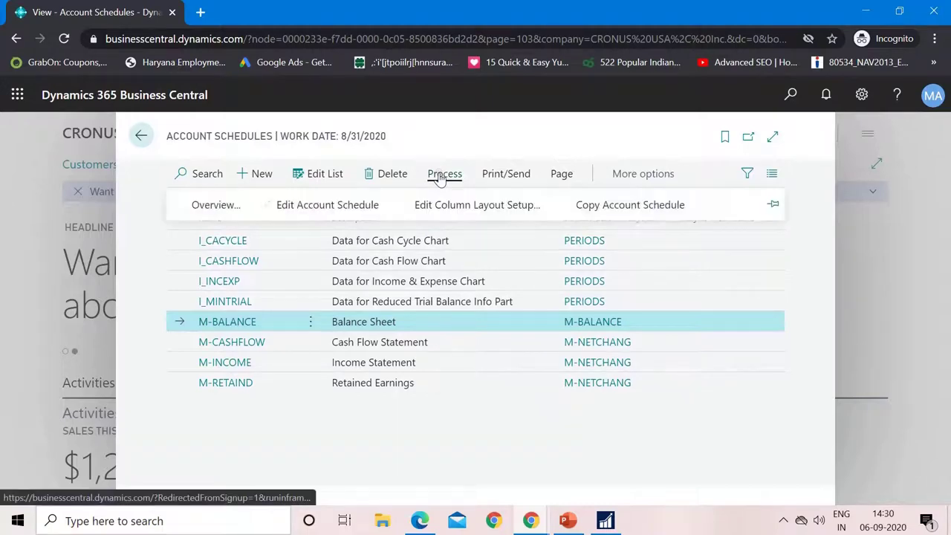
click(217, 211)
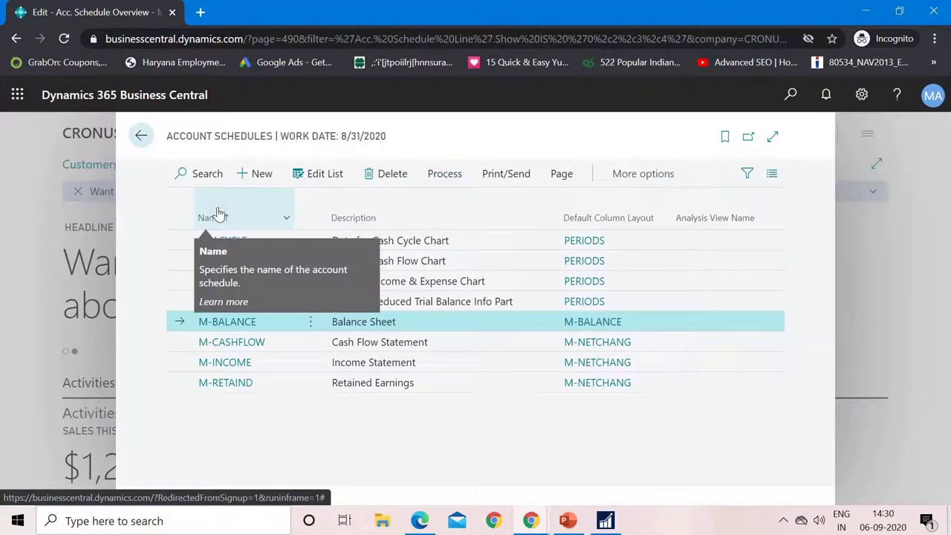
Review the balance sheet rows and turn on Show Amounts in Add. Reporting Currency for the M-BALANCE overview.
scroll(238, 218, down, 2)
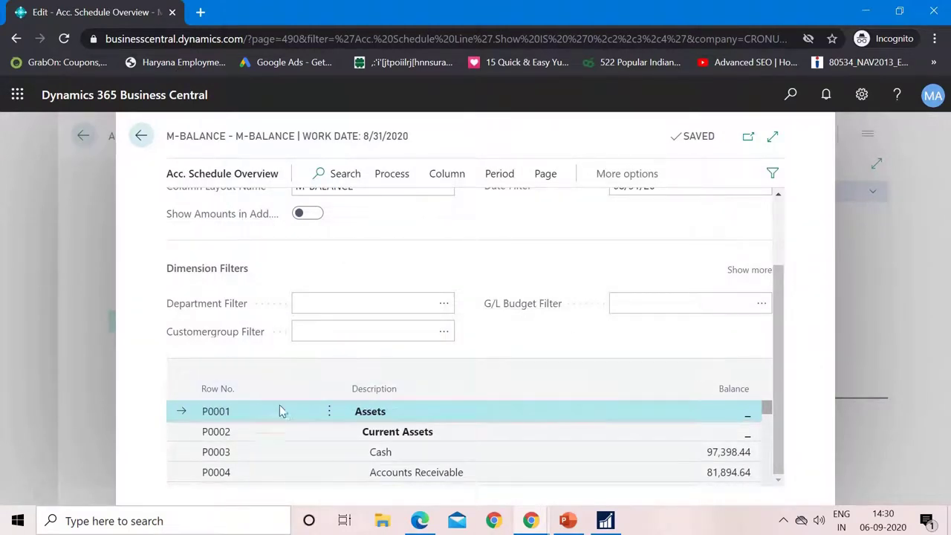
scroll(445, 457, down, 3)
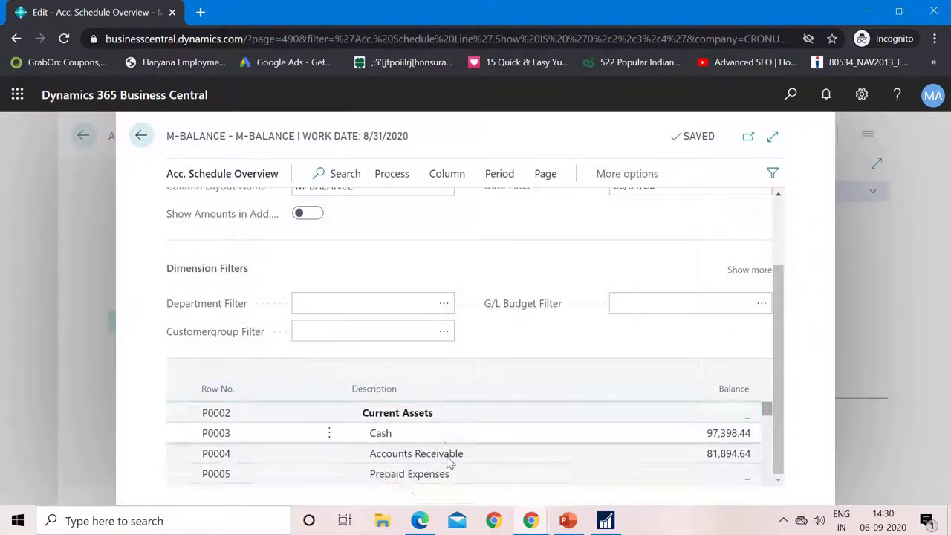
scroll(448, 462, up, 3)
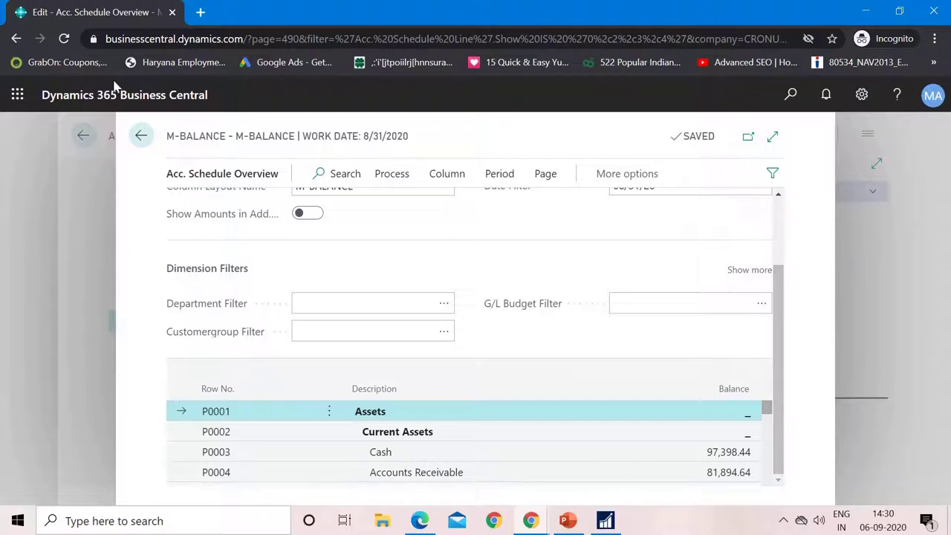
scroll(357, 265, up, 1)
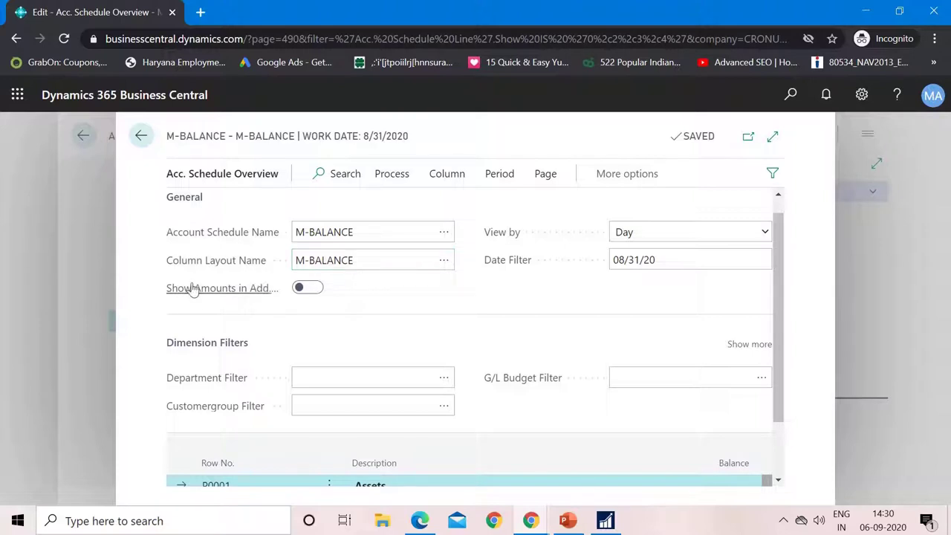
mouse_move(203, 284)
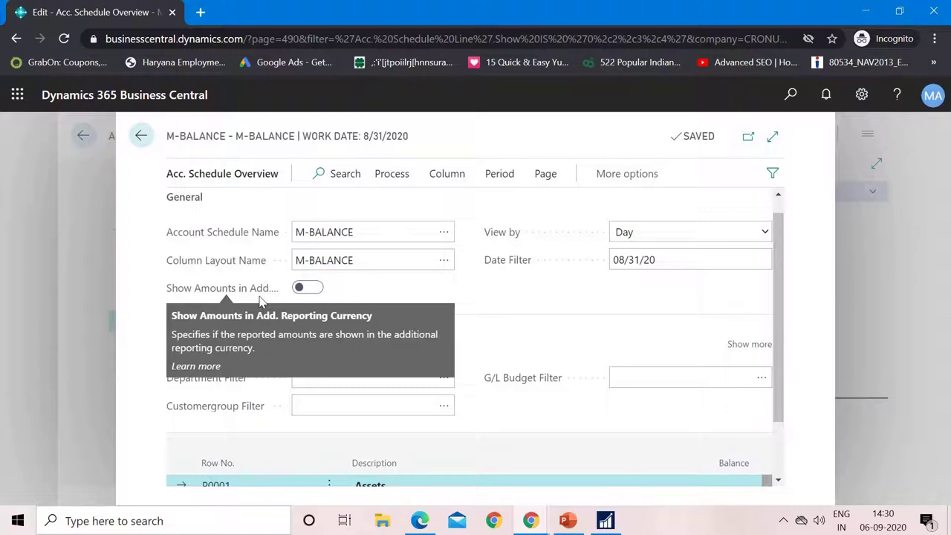
click(321, 293)
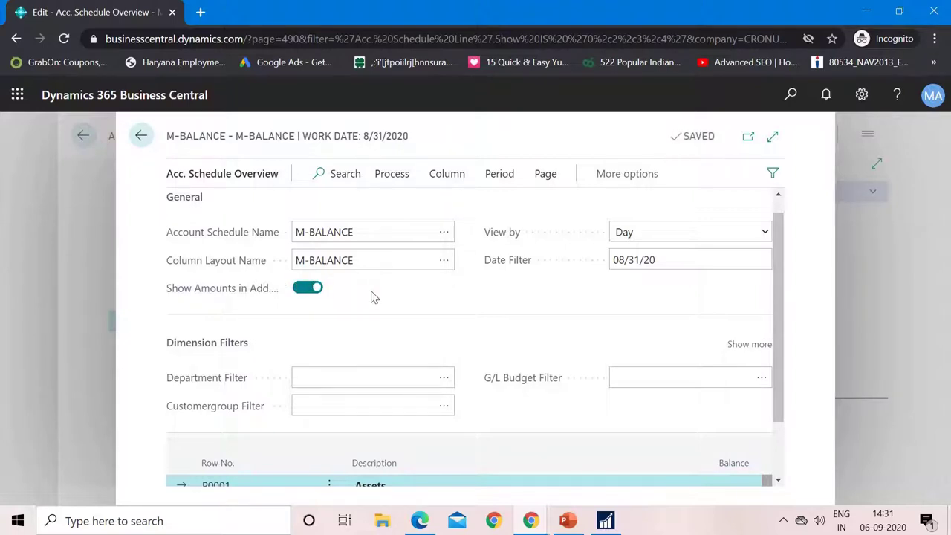
Compare the asset balances in M-BALANCE with Show Amounts in Add. Reporting Currency turned off and back on.
scroll(375, 297, down, 2)
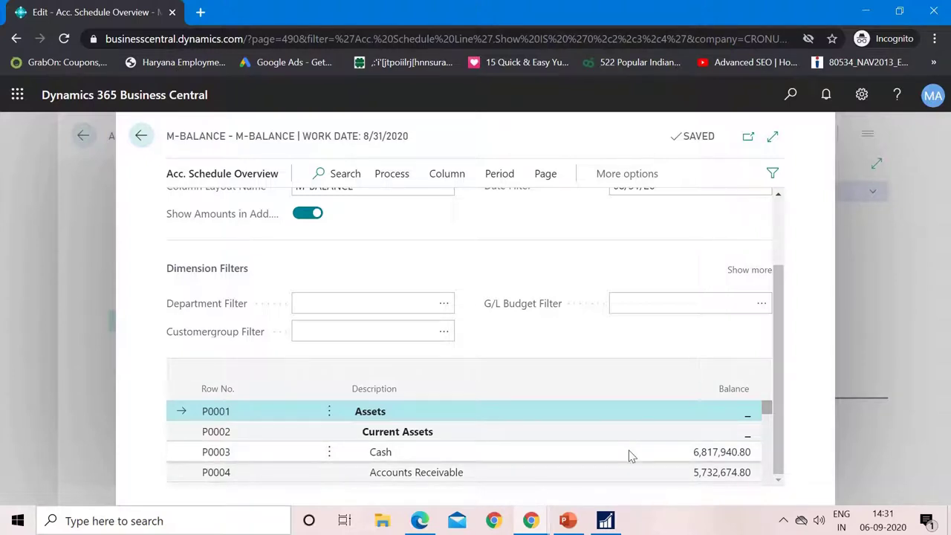
click(305, 217)
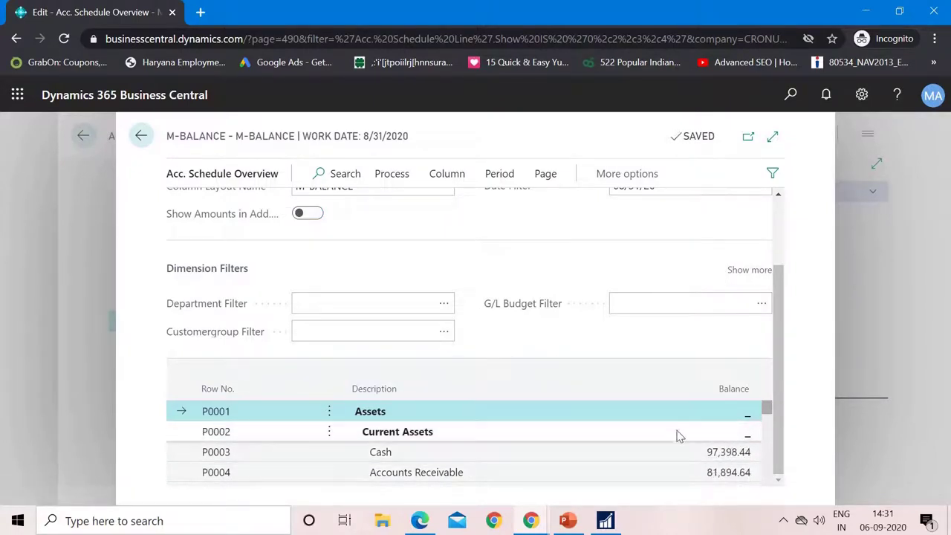
click(318, 216)
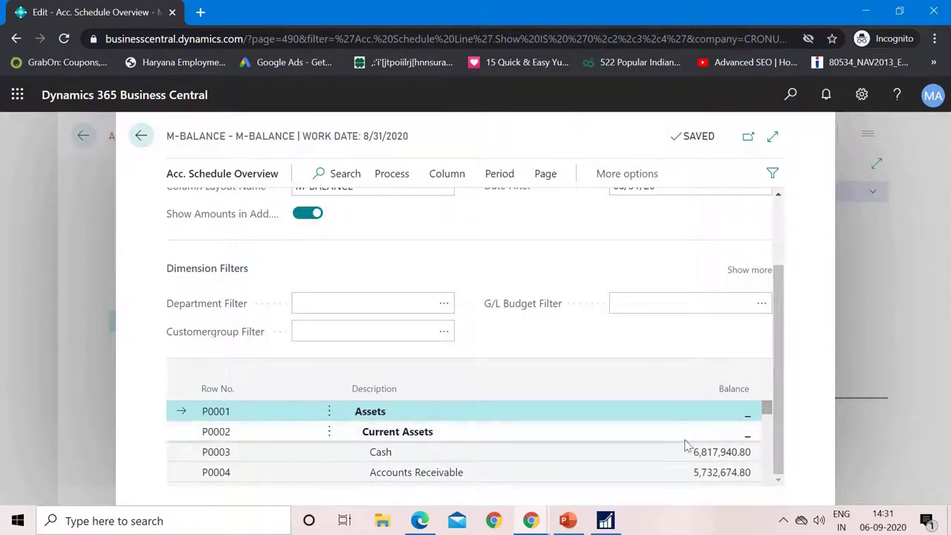
Drill down into the Cash balance to view the net change of its G/L accounts, and return to the M-BALANCE overview.
click(723, 454)
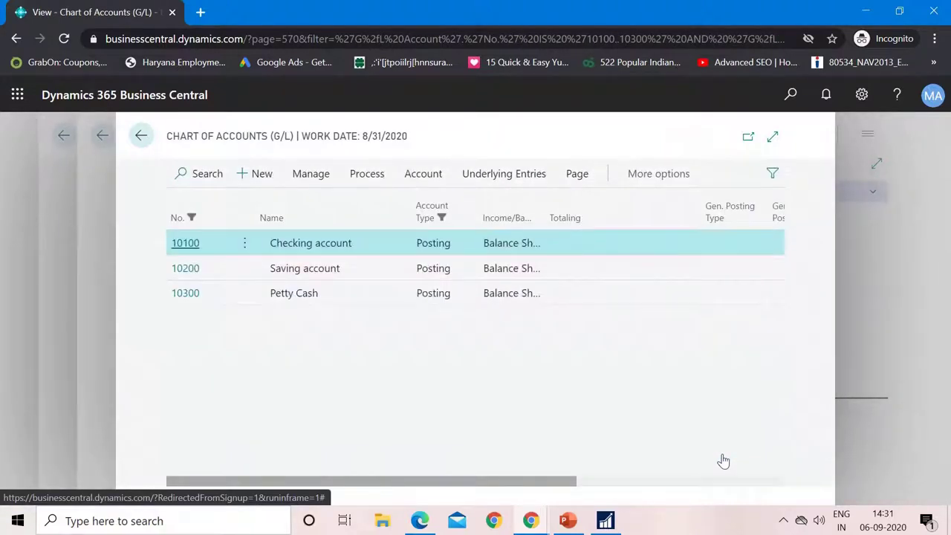
drag(490, 483, 731, 490)
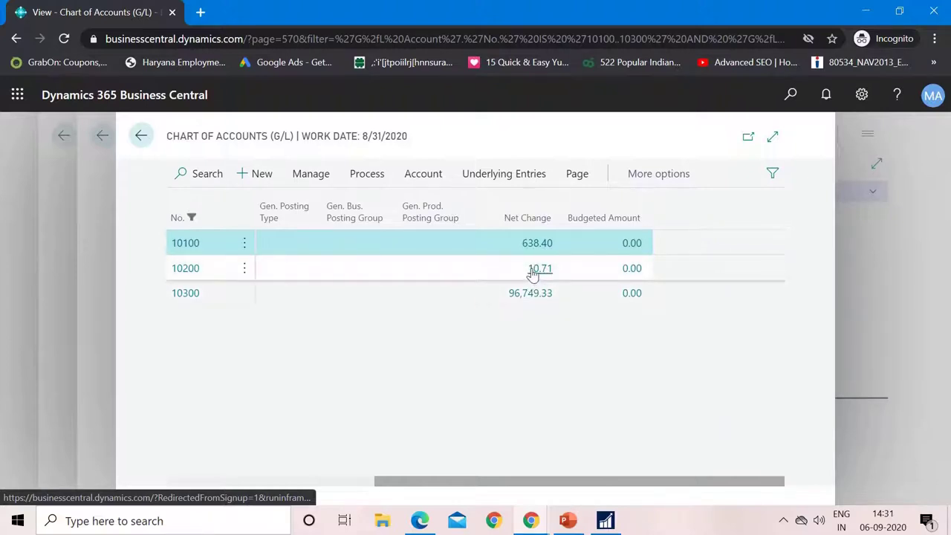
click(144, 141)
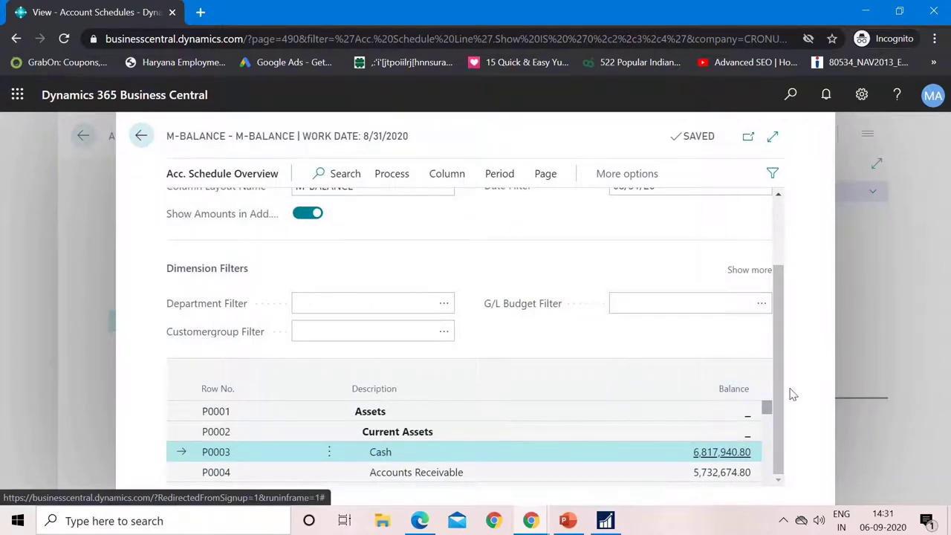
drag(776, 361, 791, 294)
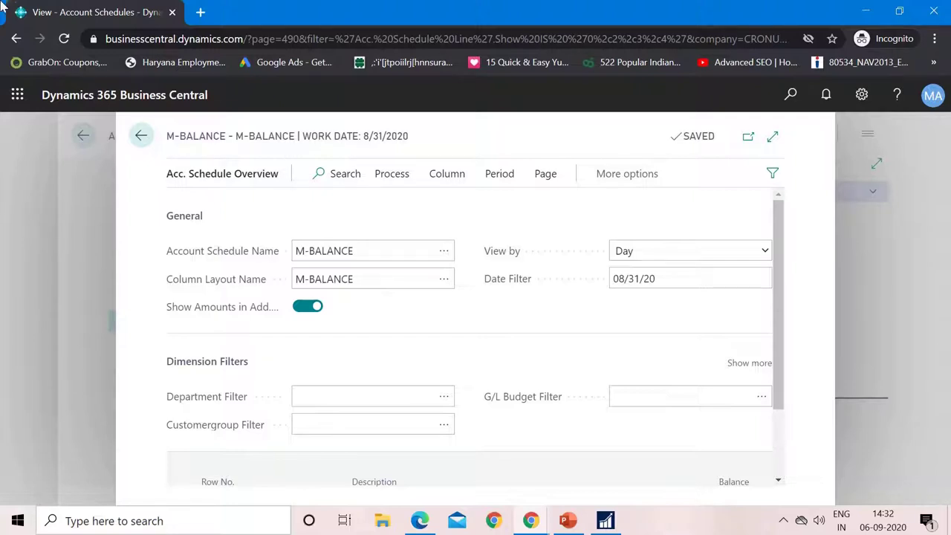
Close the M-BALANCE overview and open the overview of the M-INCOME (Income Statement) account schedule.
click(141, 136)
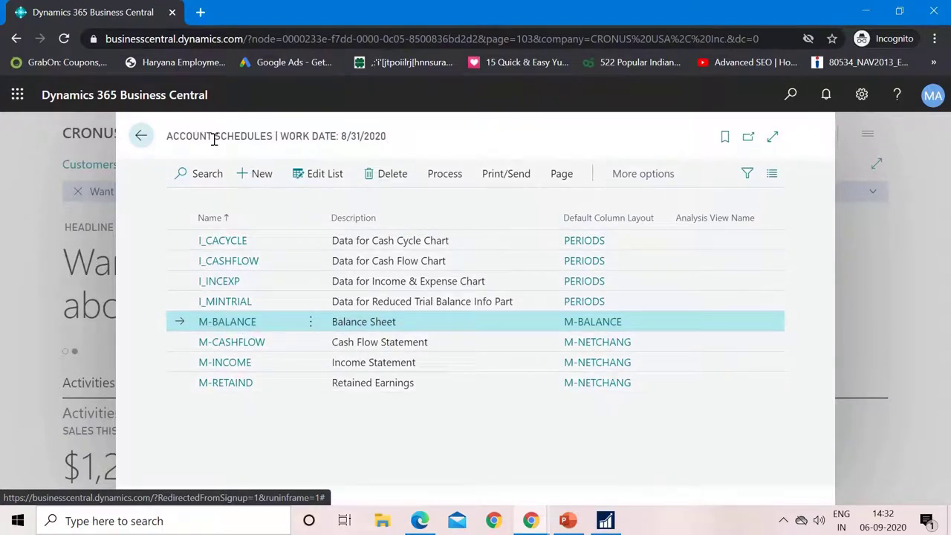
click(264, 363)
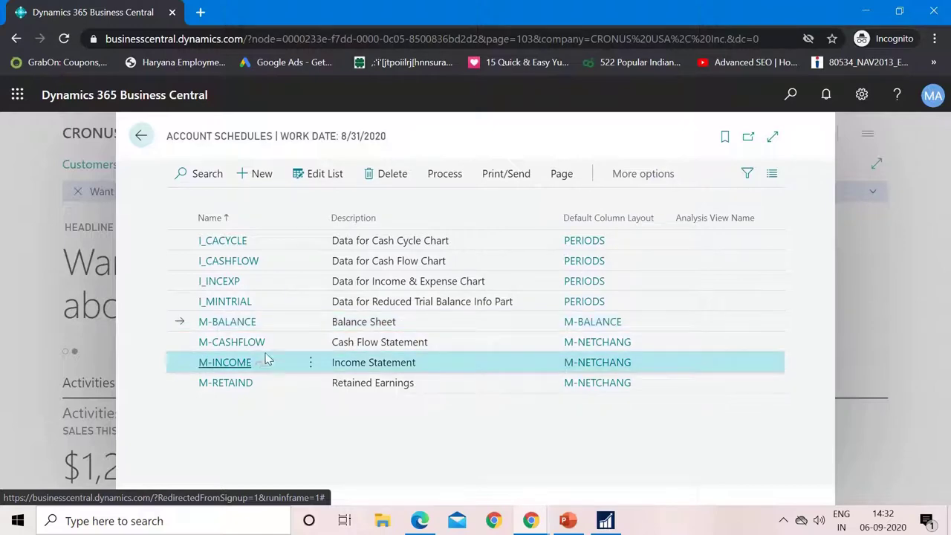
click(450, 175)
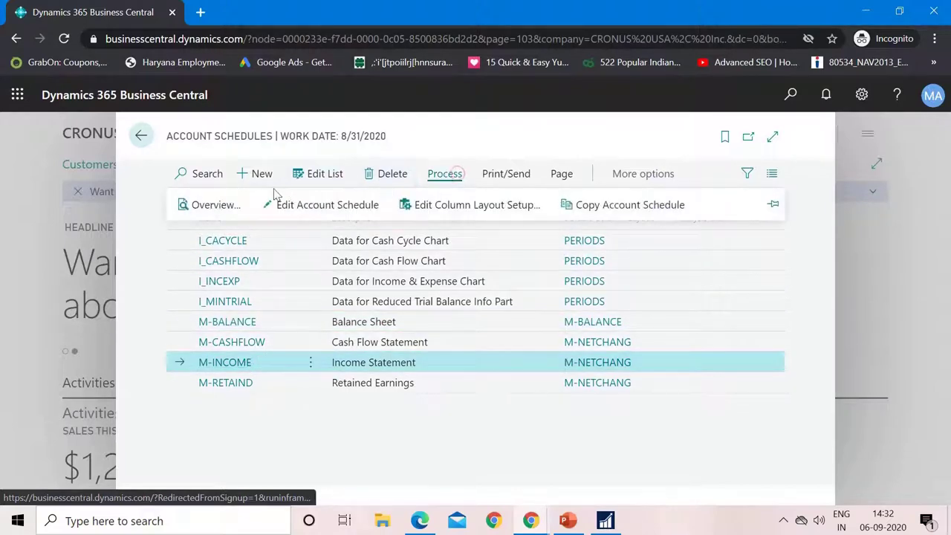
click(217, 203)
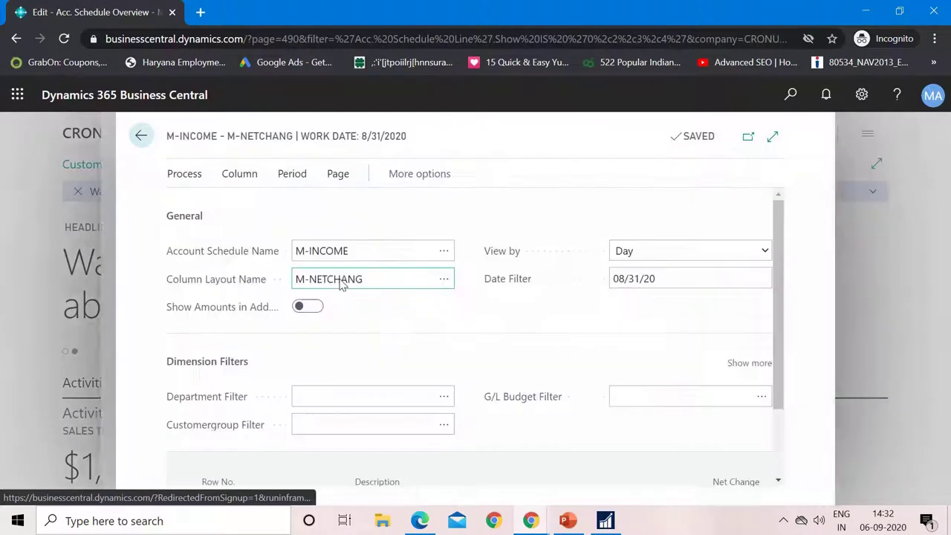
Compare the income net change in M-INCOME with Show Amounts in Add. Reporting Currency turned on and back off.
scroll(339, 285, down, 2)
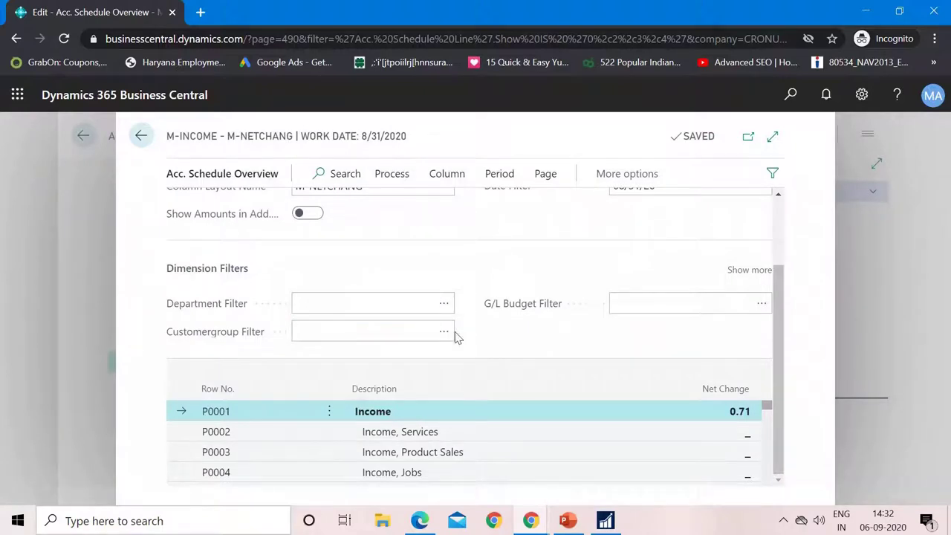
click(318, 219)
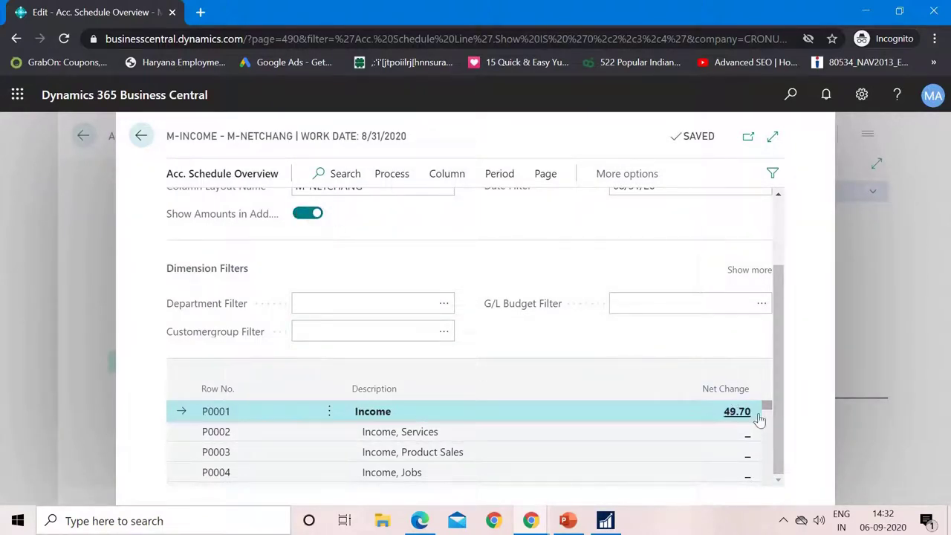
click(303, 216)
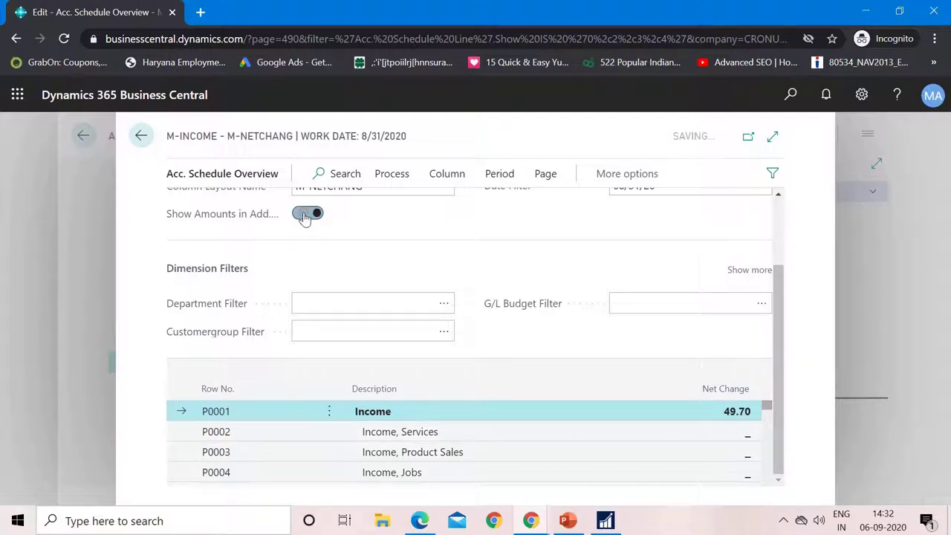